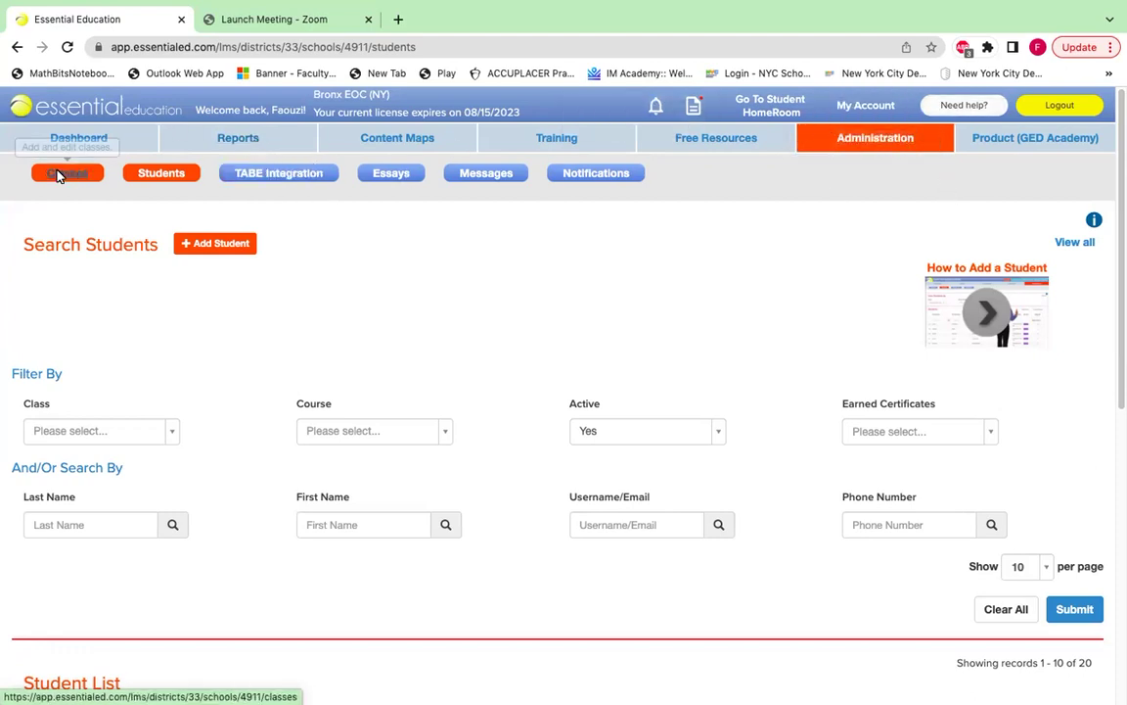
Step: Open the form for creating a new student profile and review all of its fields and save options
click(209, 248)
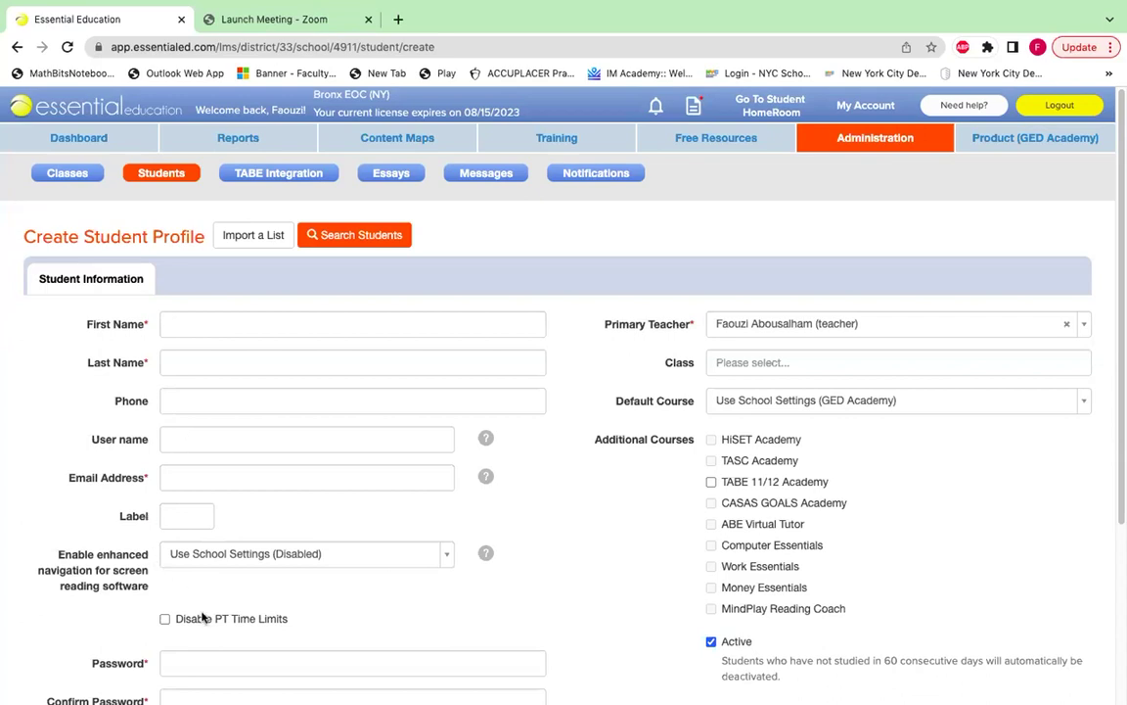
drag(1117, 332, 1116, 411)
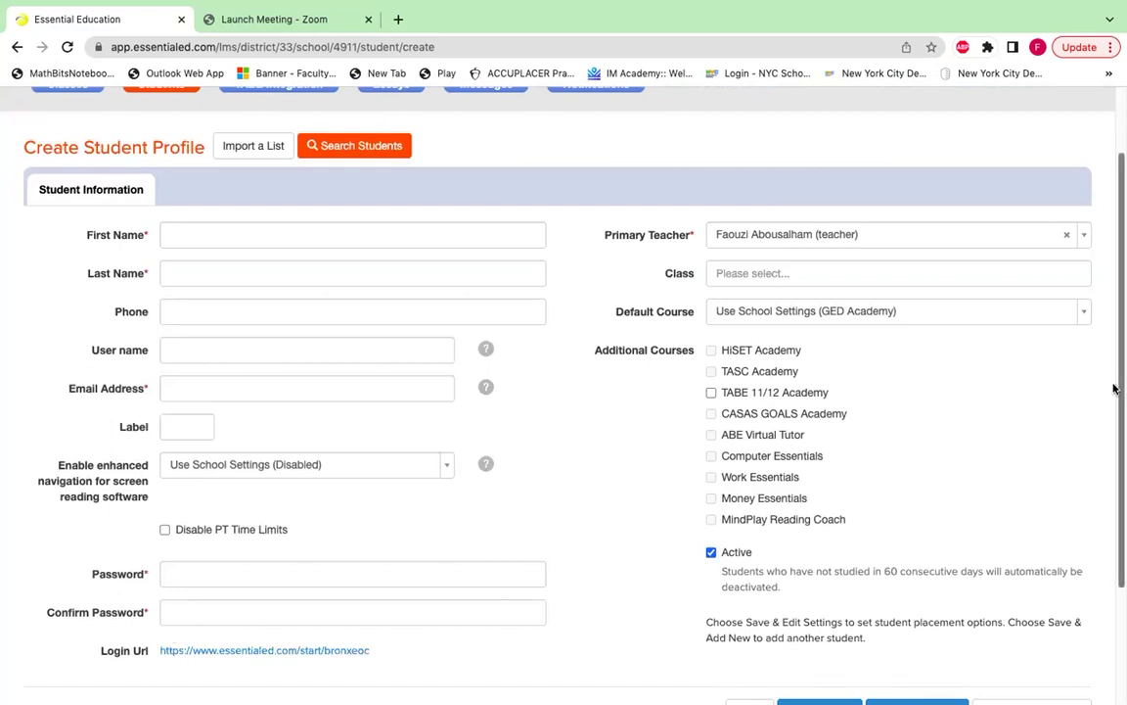
drag(1115, 383, 1117, 501)
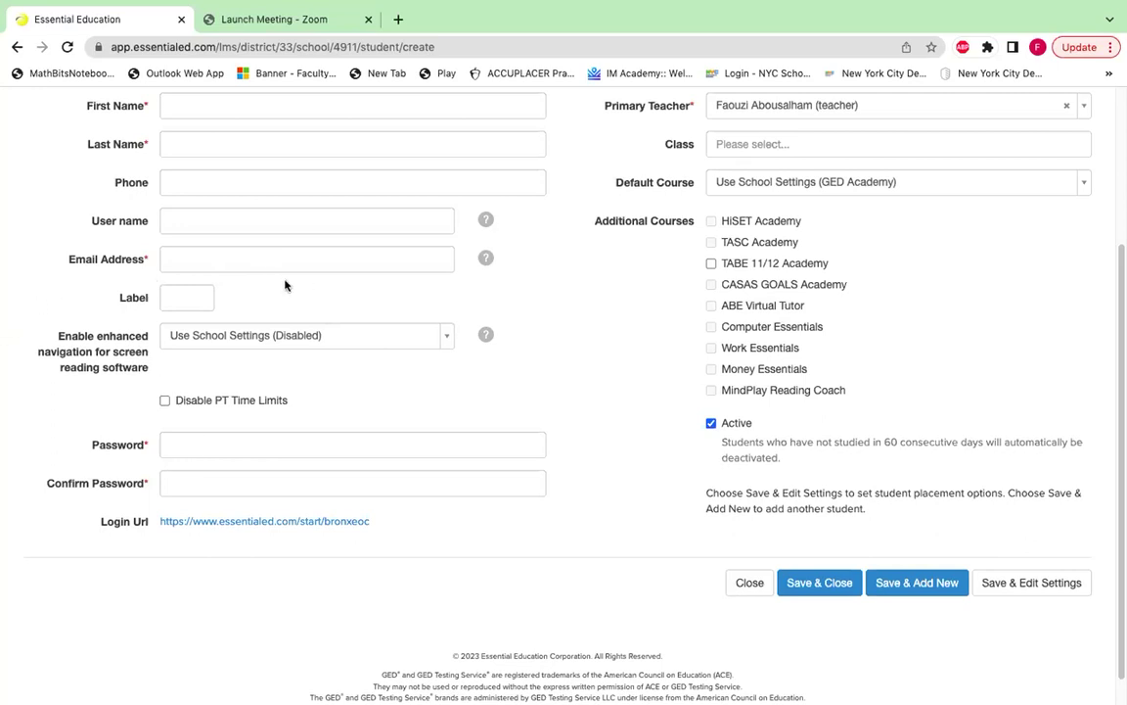
drag(1117, 252, 1119, 95)
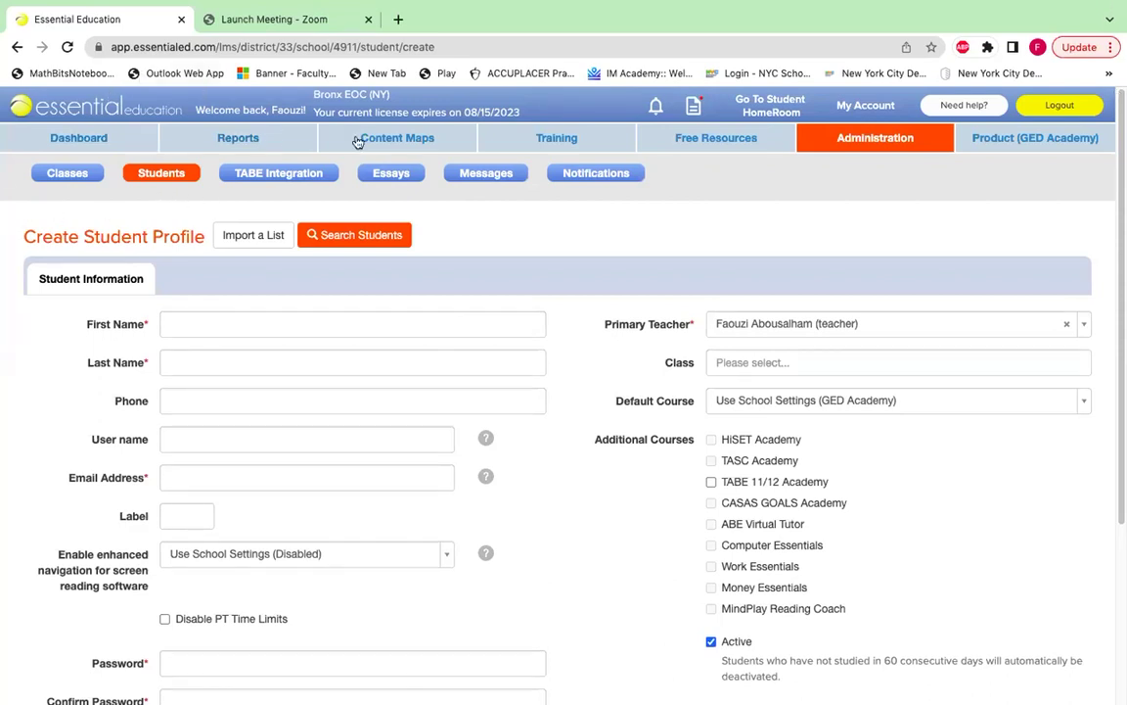
Step: Search both active and inactive students by first name and open the matching student's record for editing
click(843, 142)
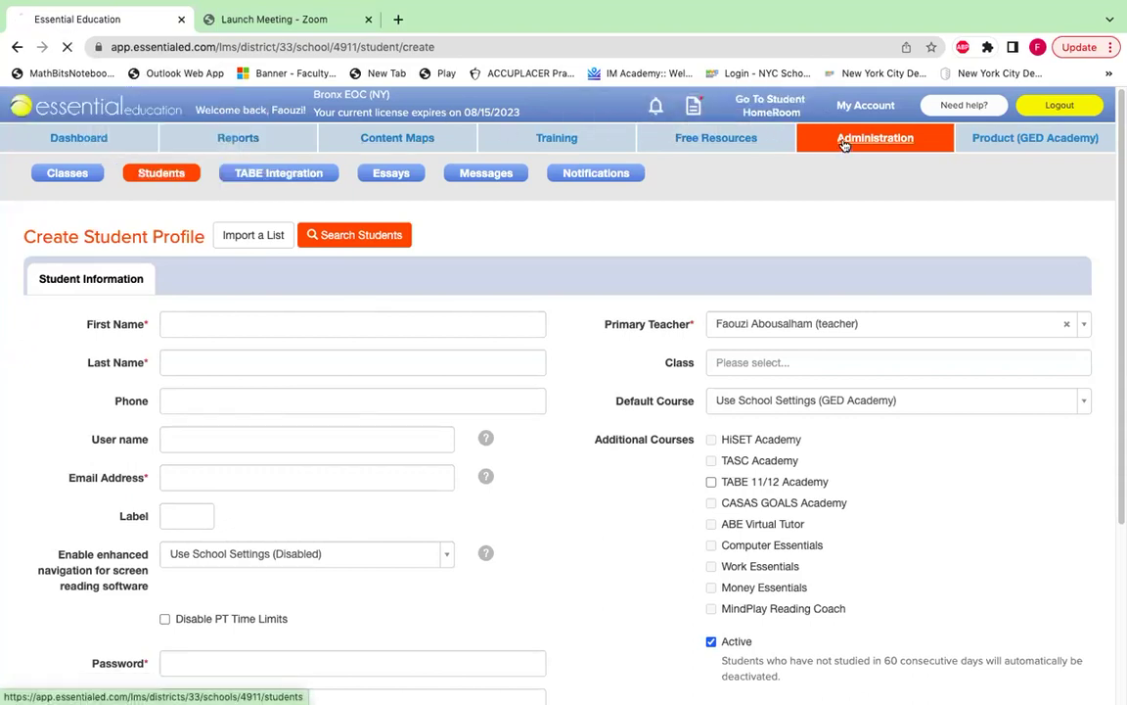
click(365, 231)
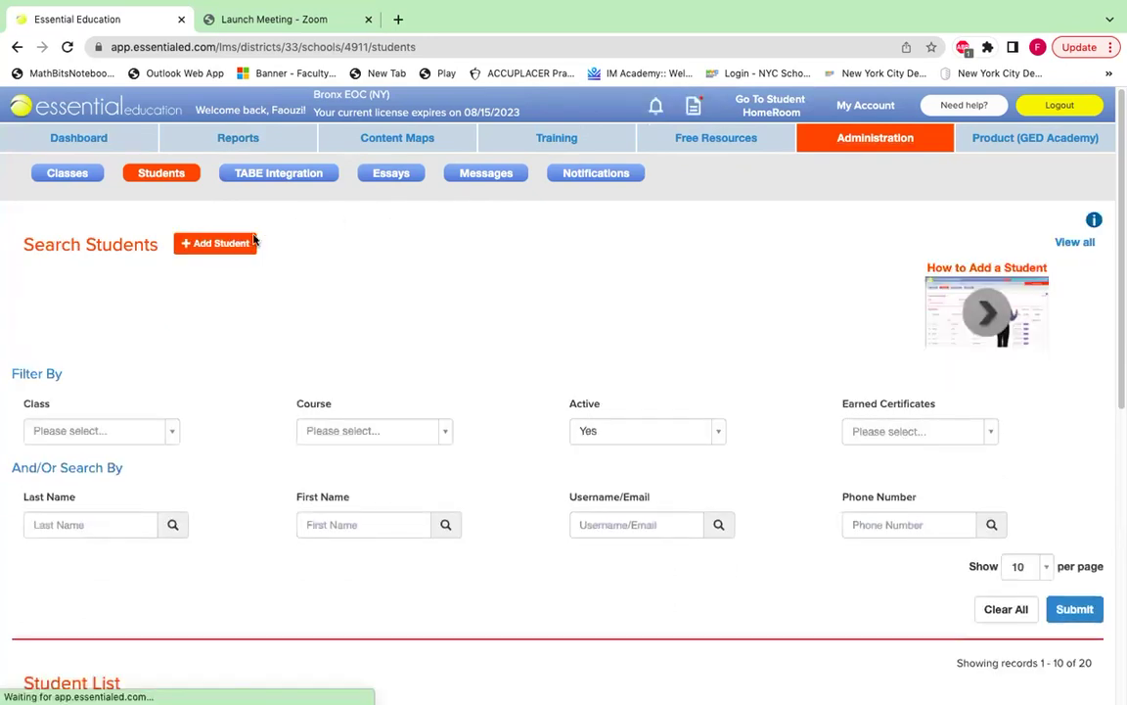
click(371, 524)
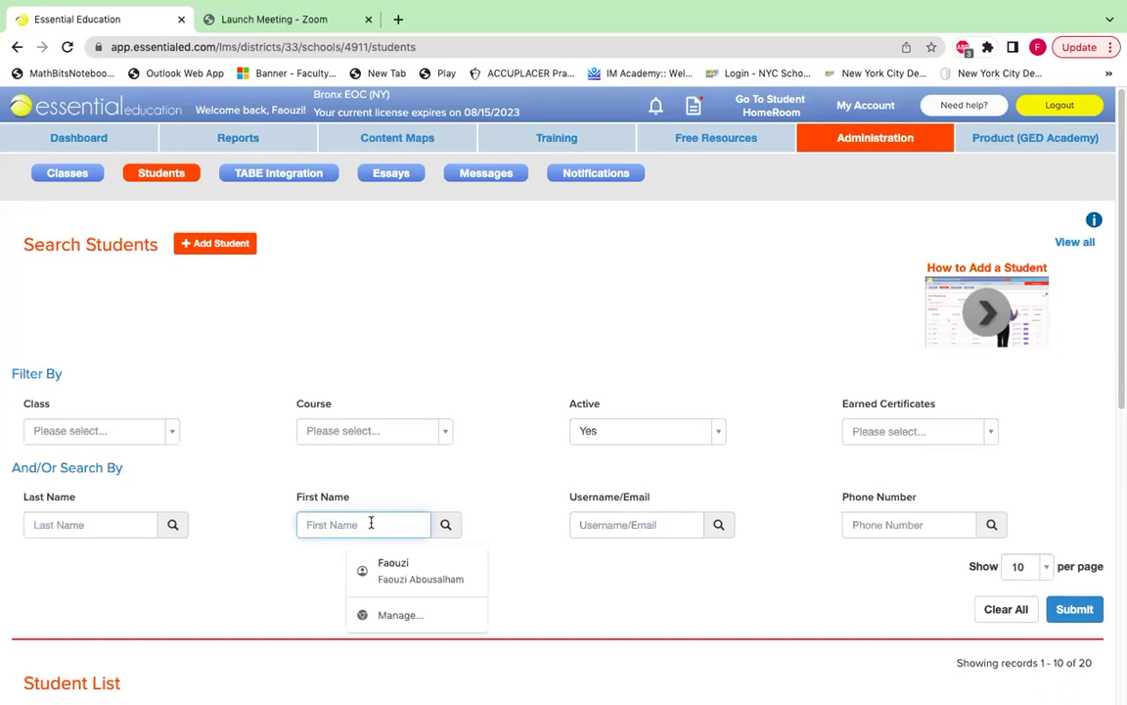
text(FAOUZI)
click(717, 432)
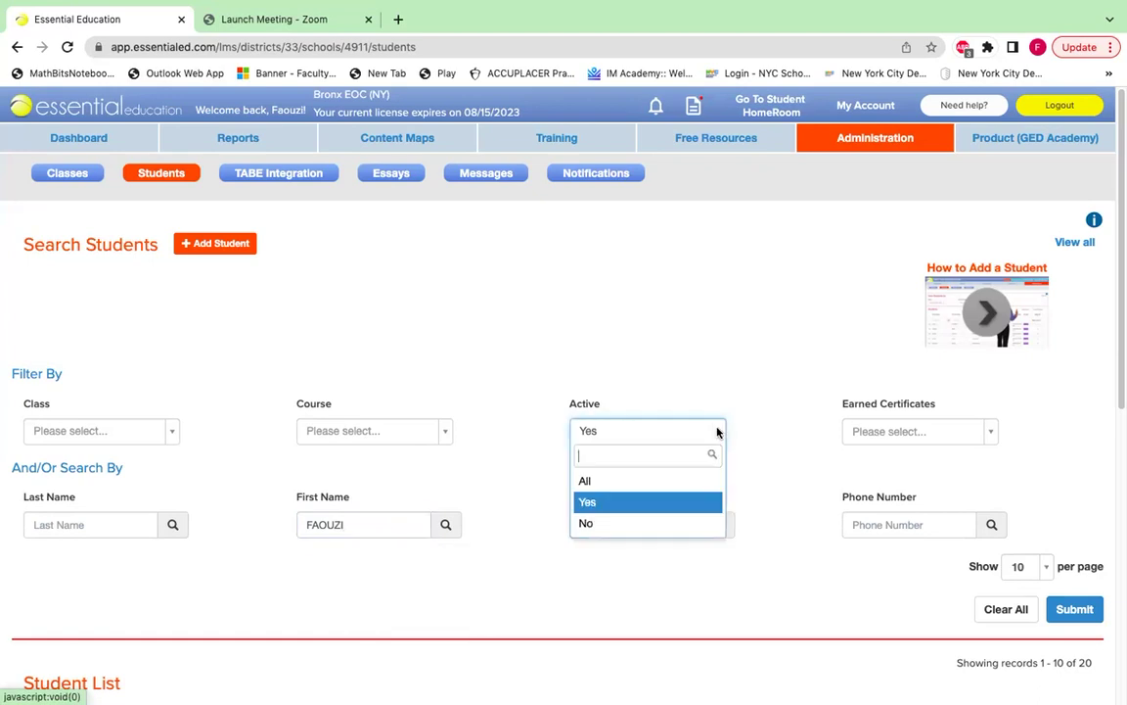
click(629, 483)
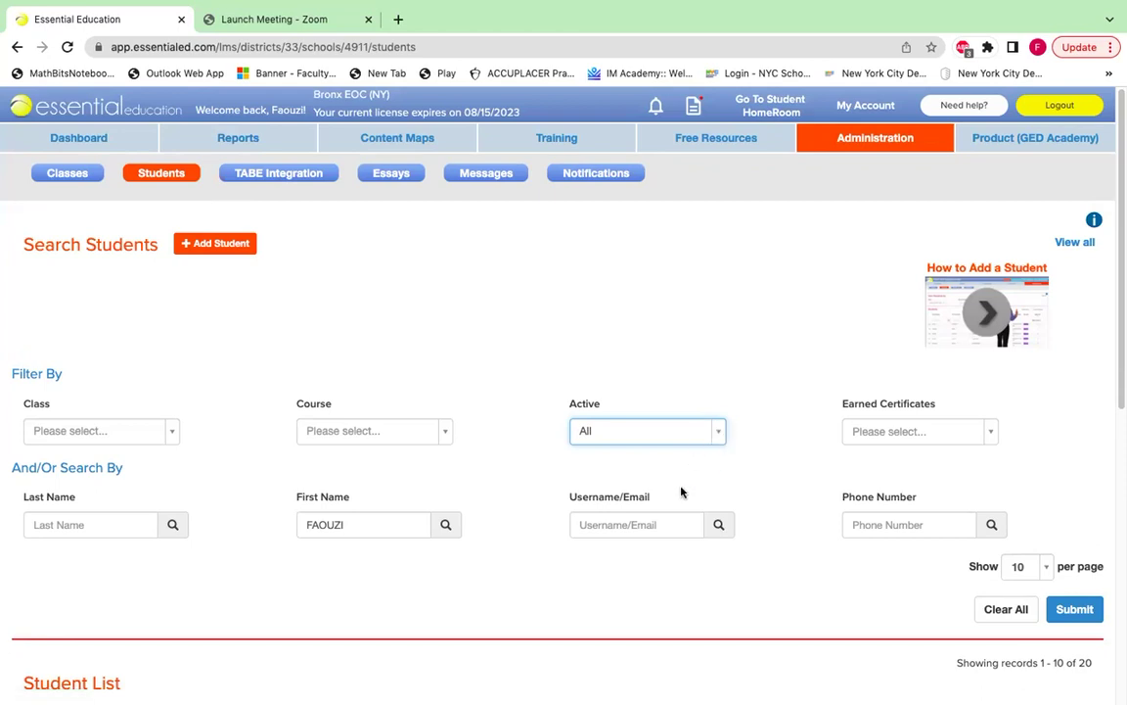
click(720, 527)
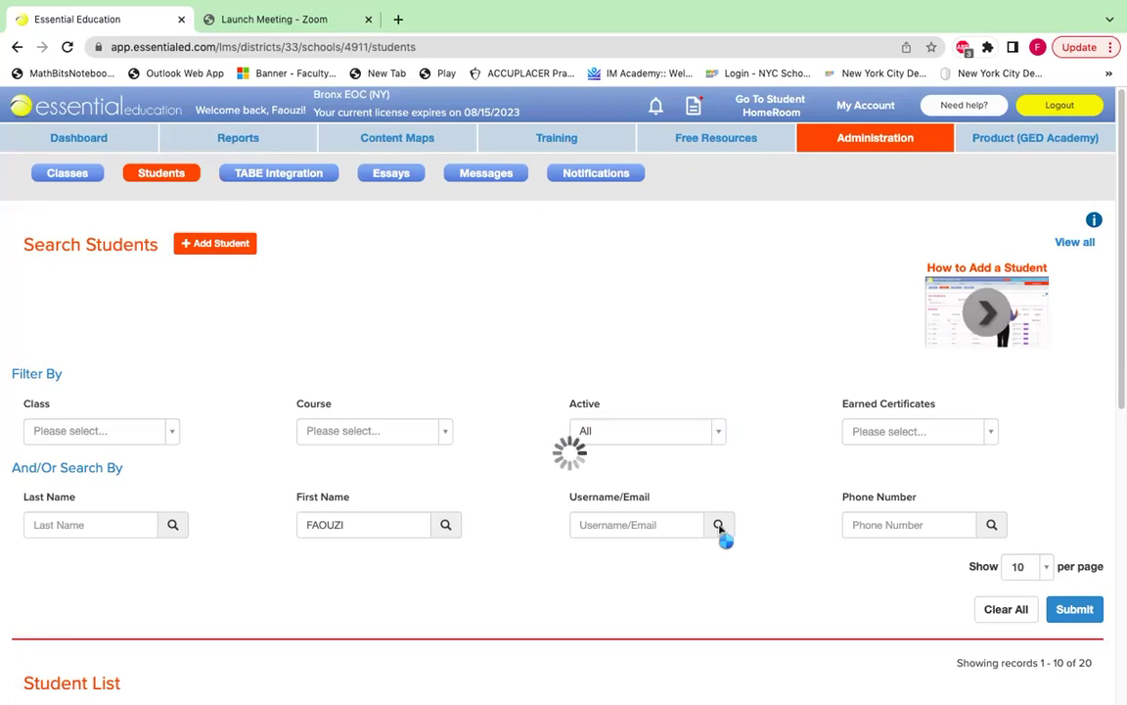
drag(1117, 321, 1116, 434)
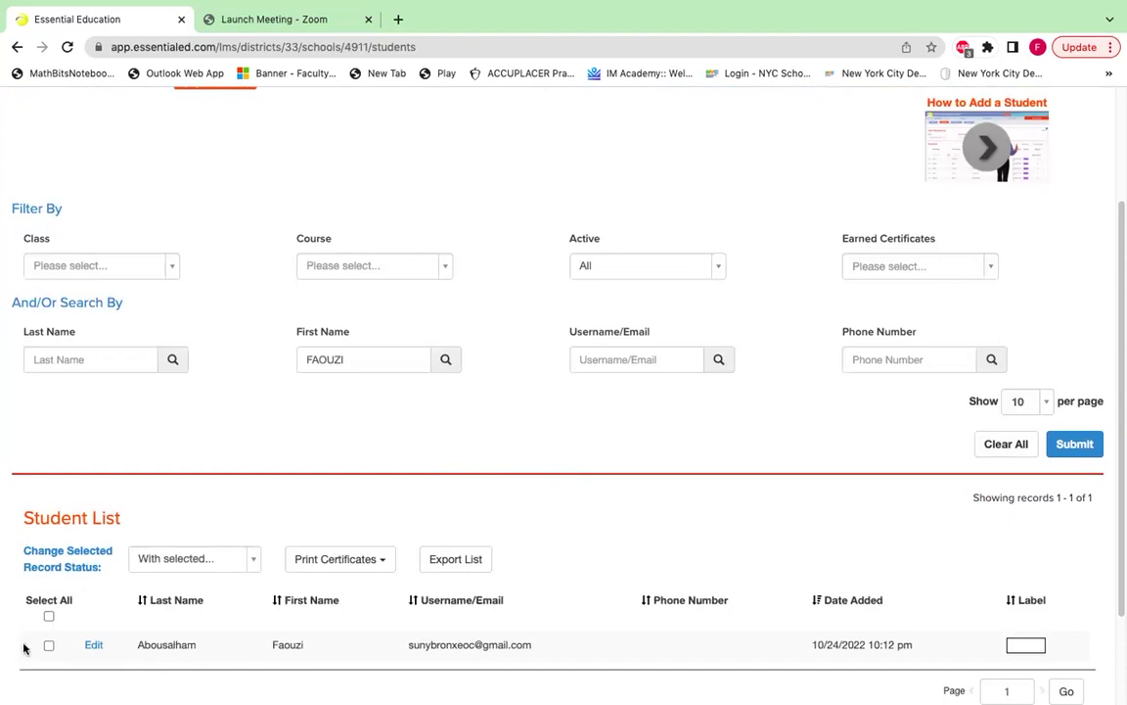
click(94, 649)
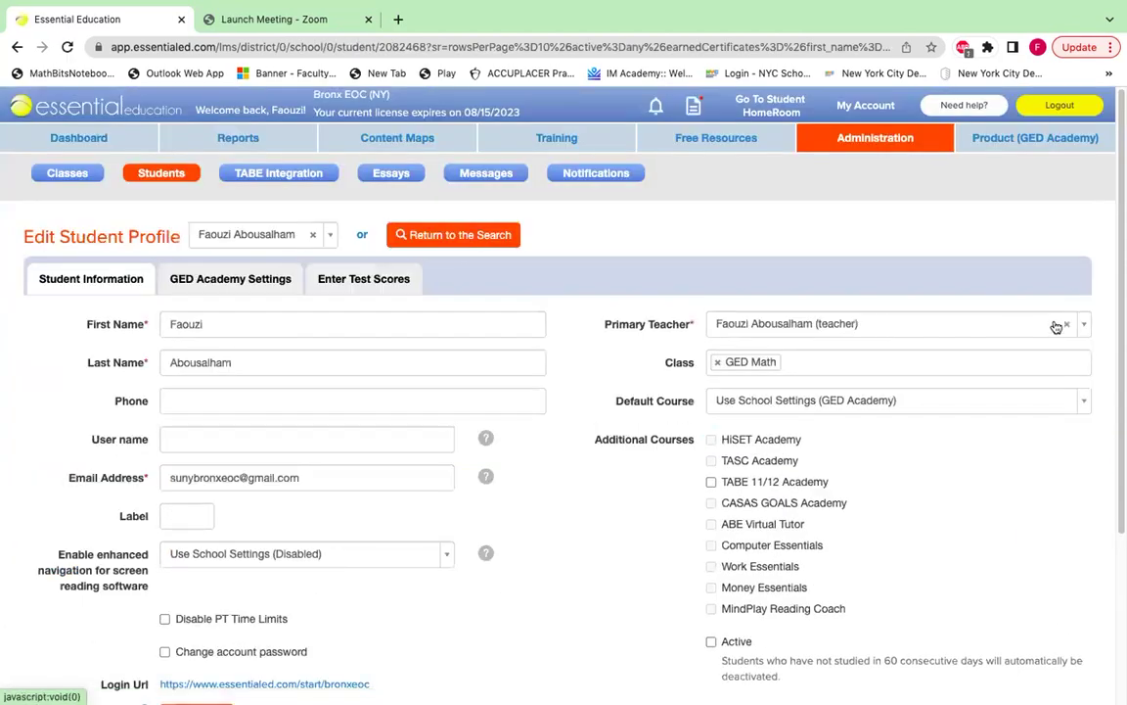
Step: Mark the student's account as active and email the student login details
drag(1117, 365, 1117, 435)
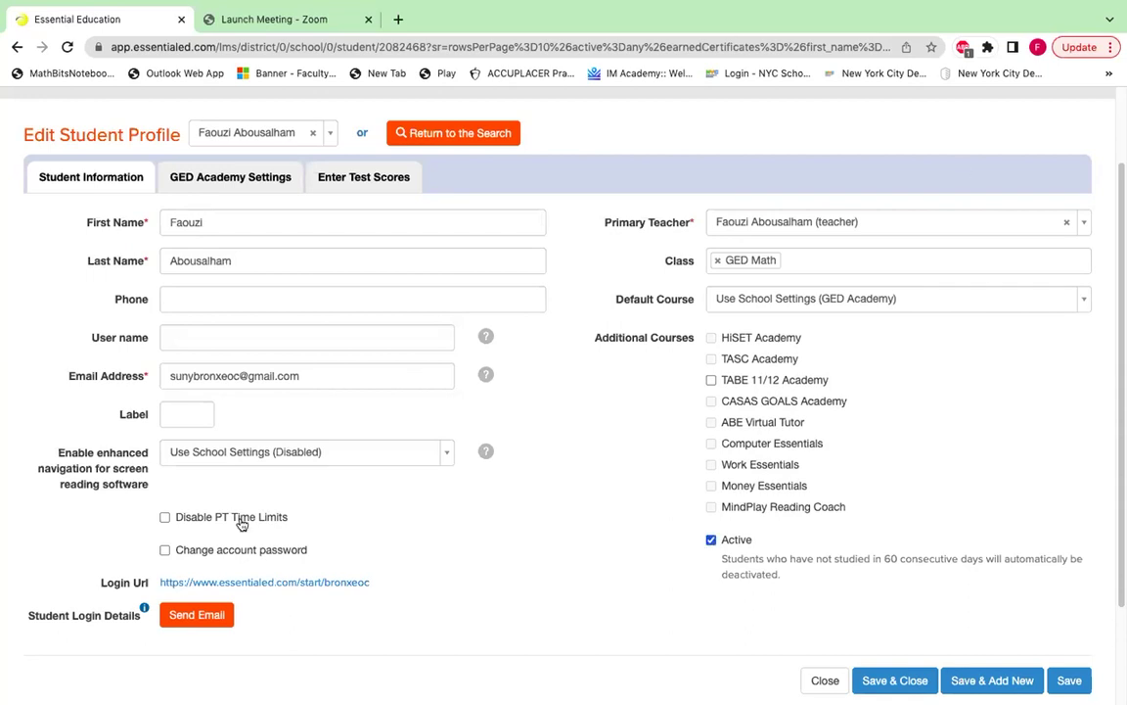
click(194, 616)
scroll(284, 186, down, 1)
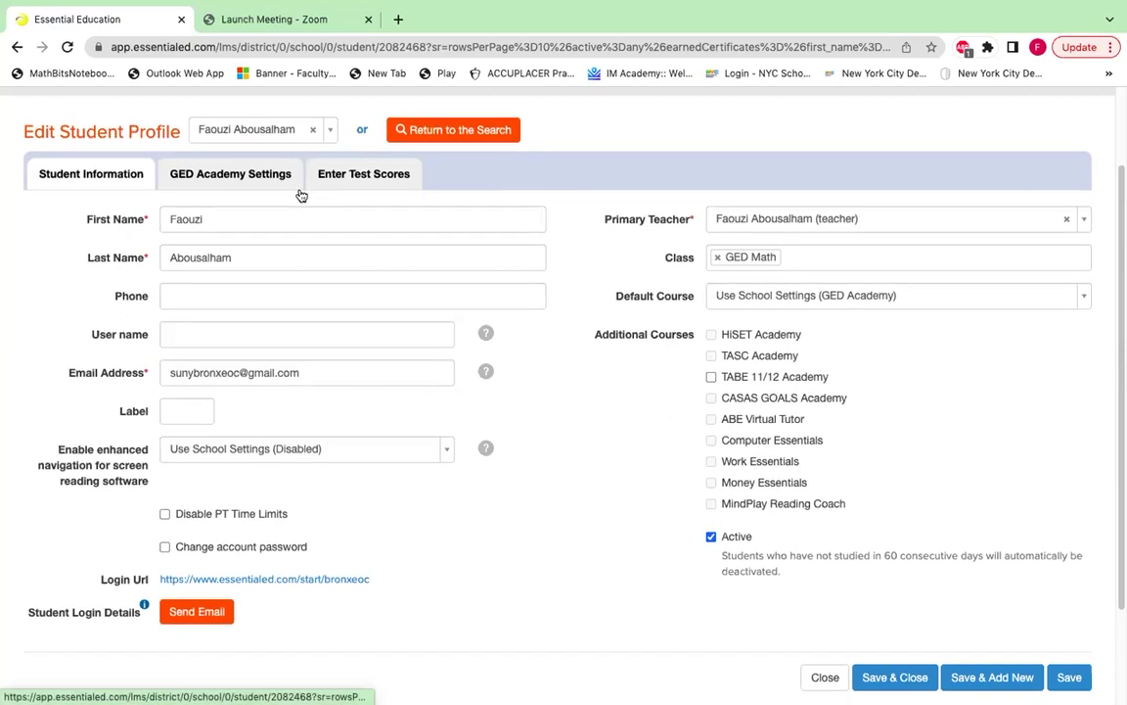
Step: Limit the student's allowed GED Academy subjects to Math Reasoning by disallowing RLA Reading, RLA Writing, RLA Language, Social Studies and Science
click(248, 176)
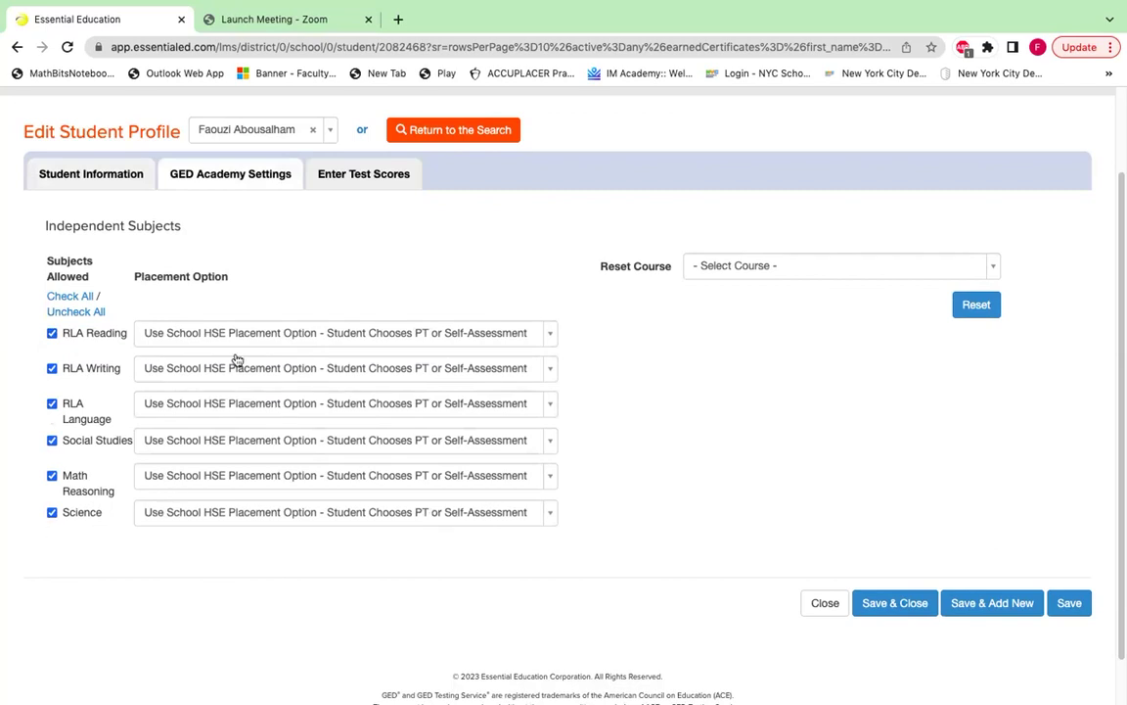
click(52, 334)
click(52, 369)
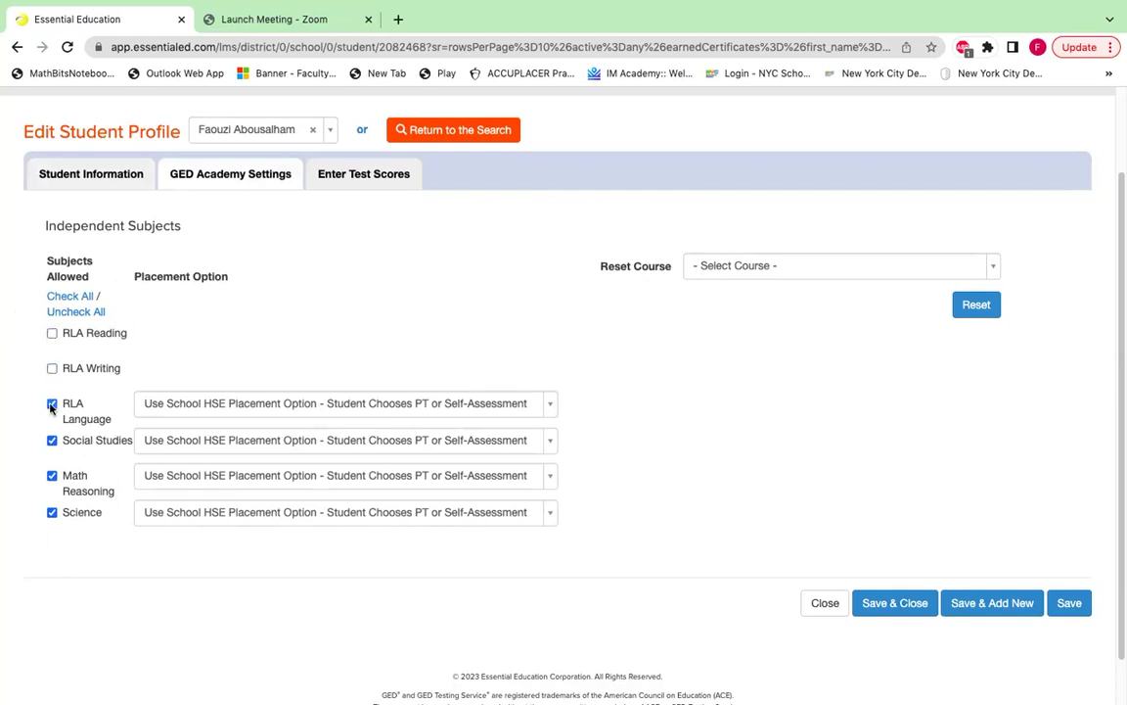
click(51, 403)
click(51, 442)
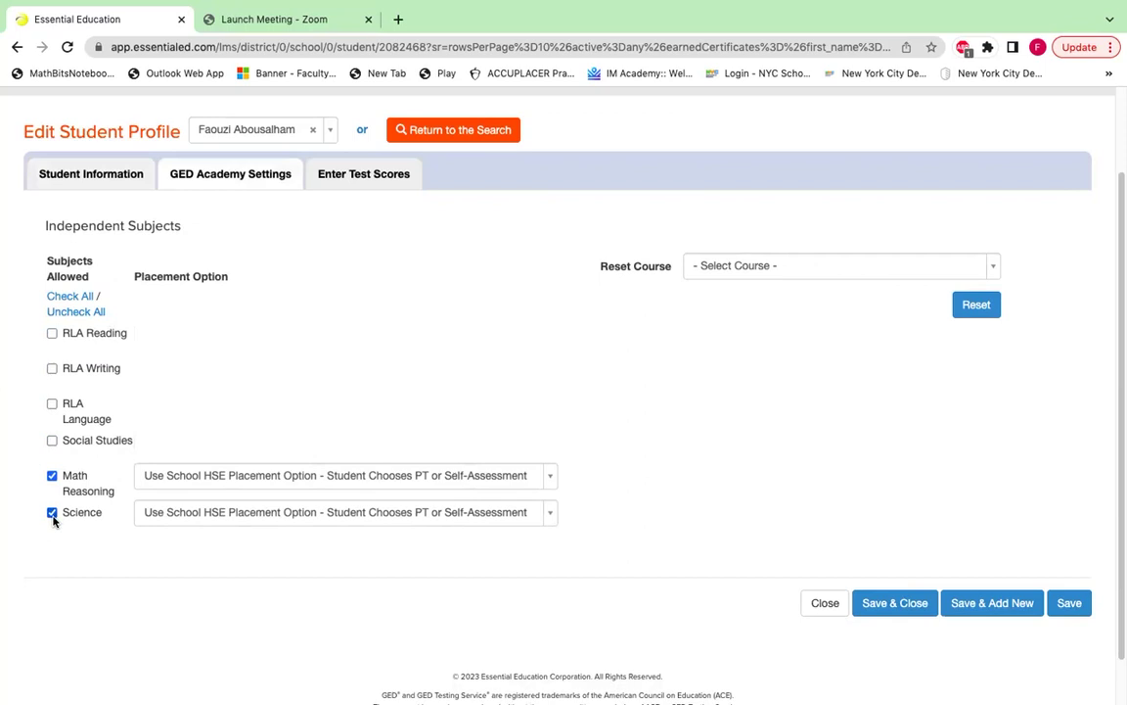
click(51, 515)
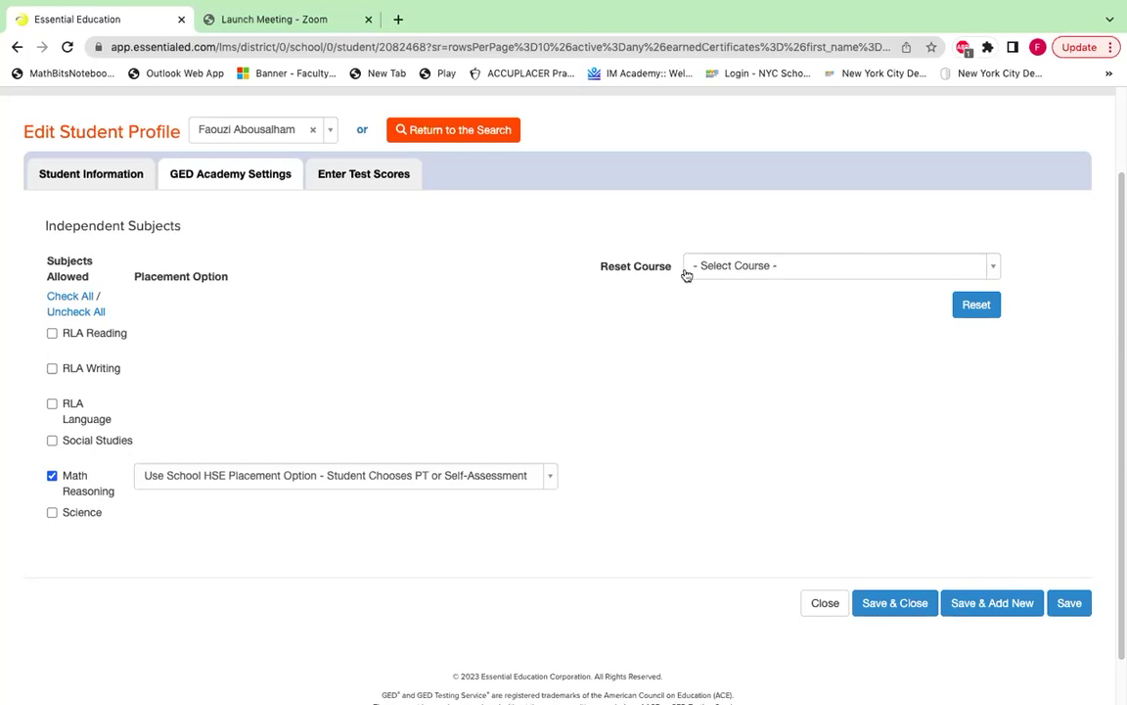
Step: Reset the student's Math Reasoning course to its beginning and confirm the deletion of the course data
click(994, 267)
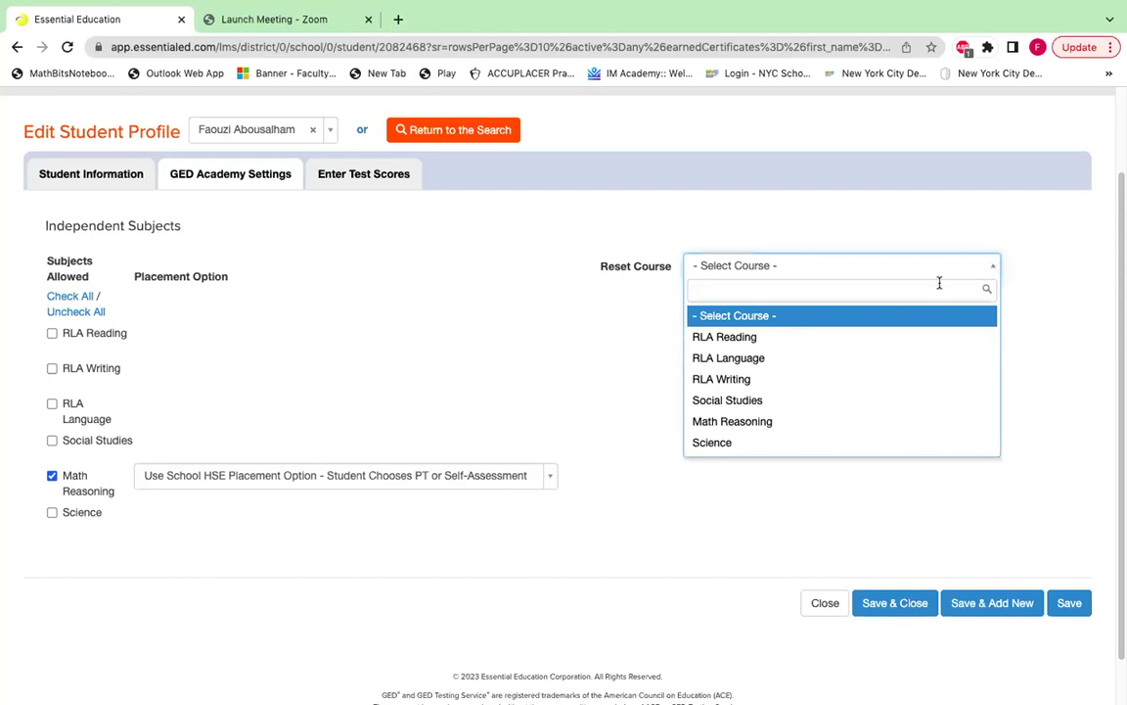
click(760, 422)
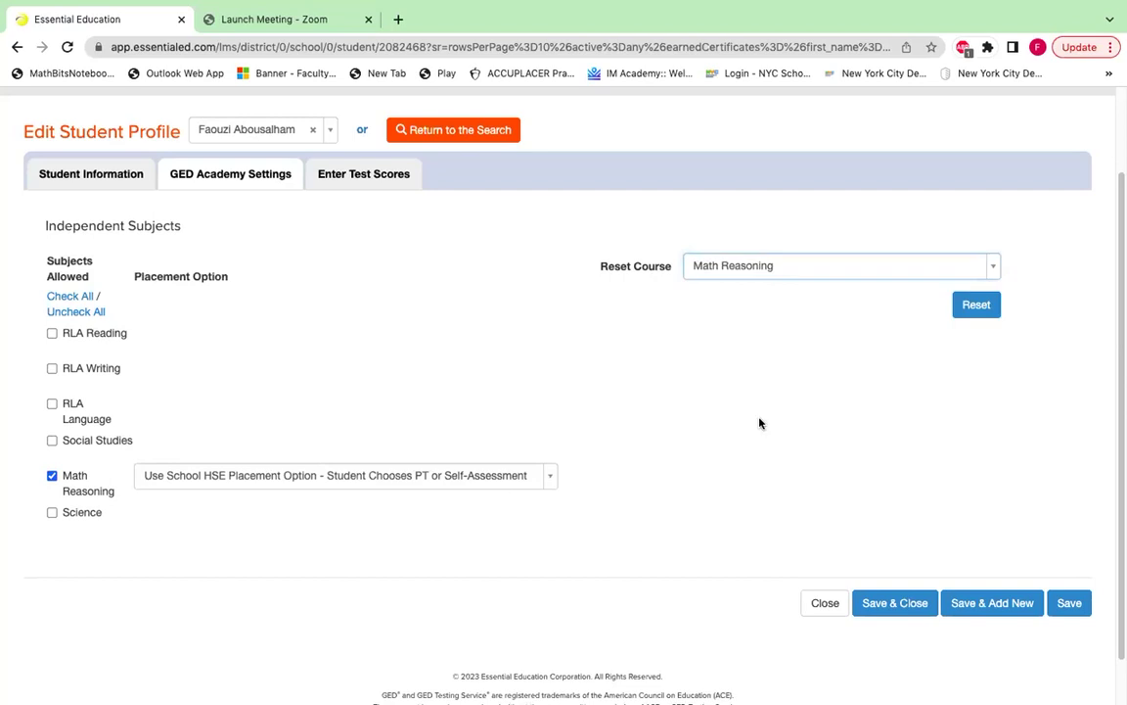
click(975, 305)
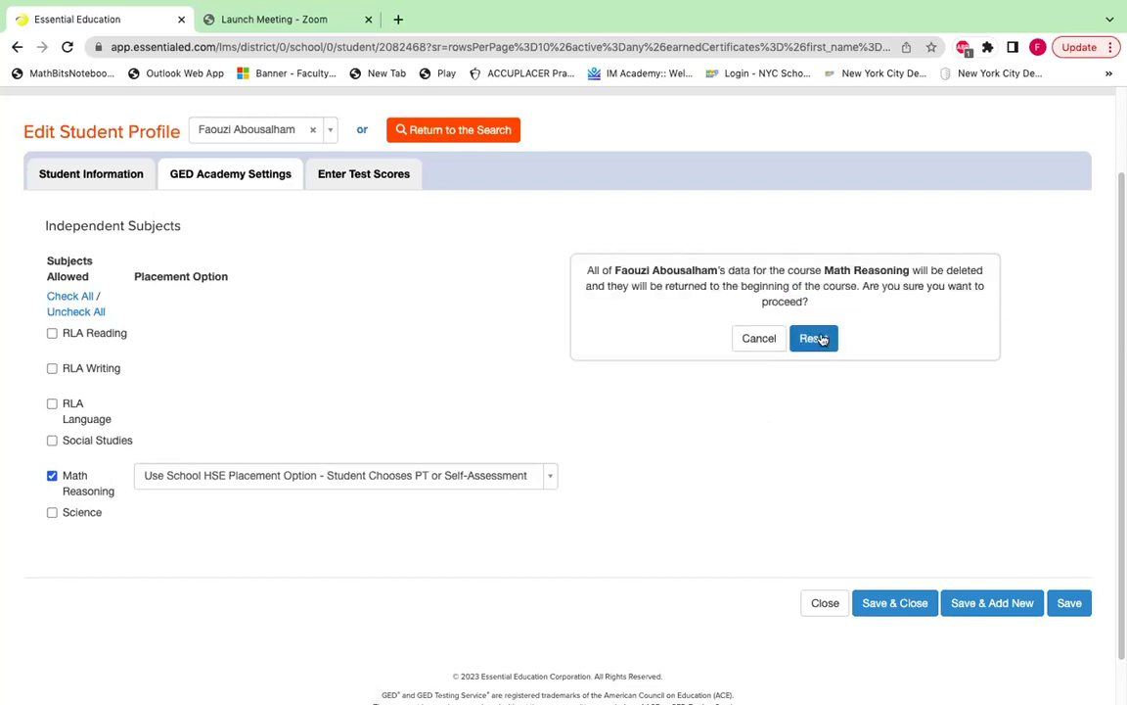
click(818, 339)
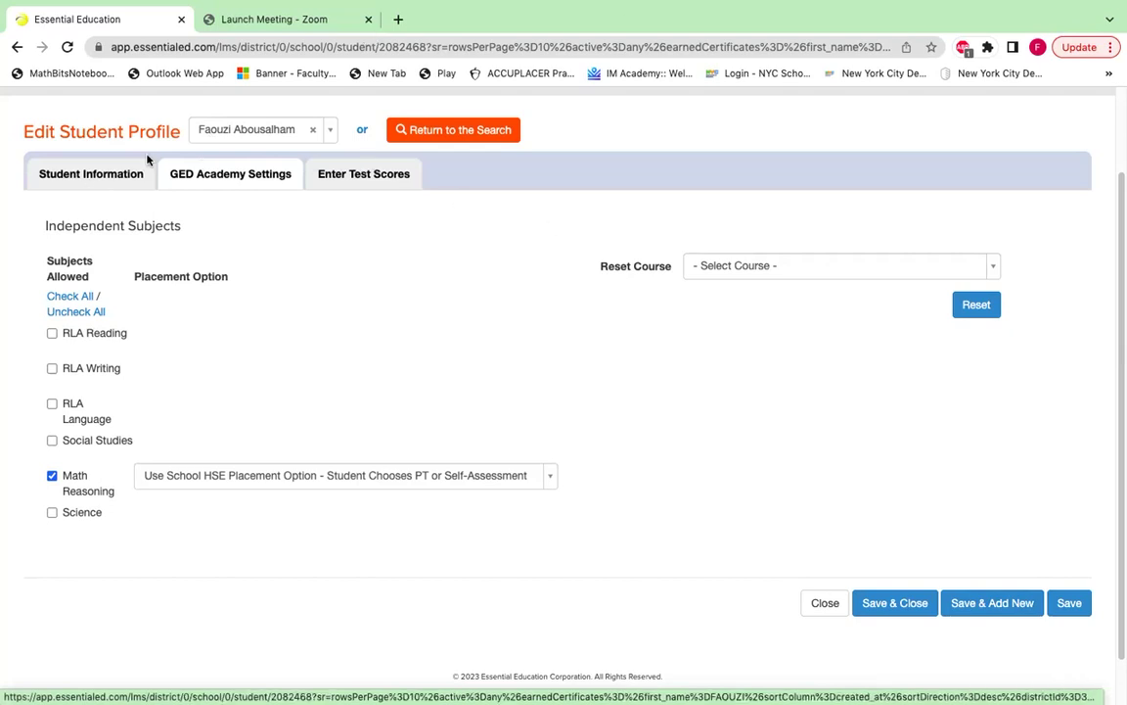
Step: Open the Study Time report and set its start date to 03/15/2023
scroll(1119, 176, up, 2)
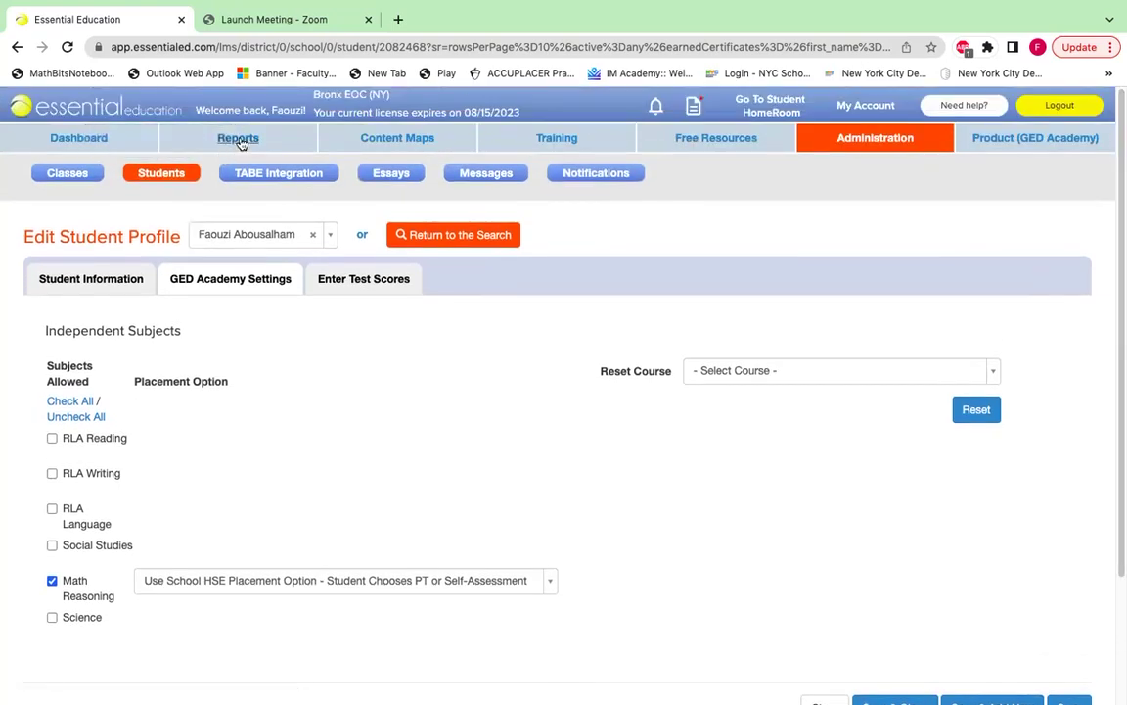
click(235, 143)
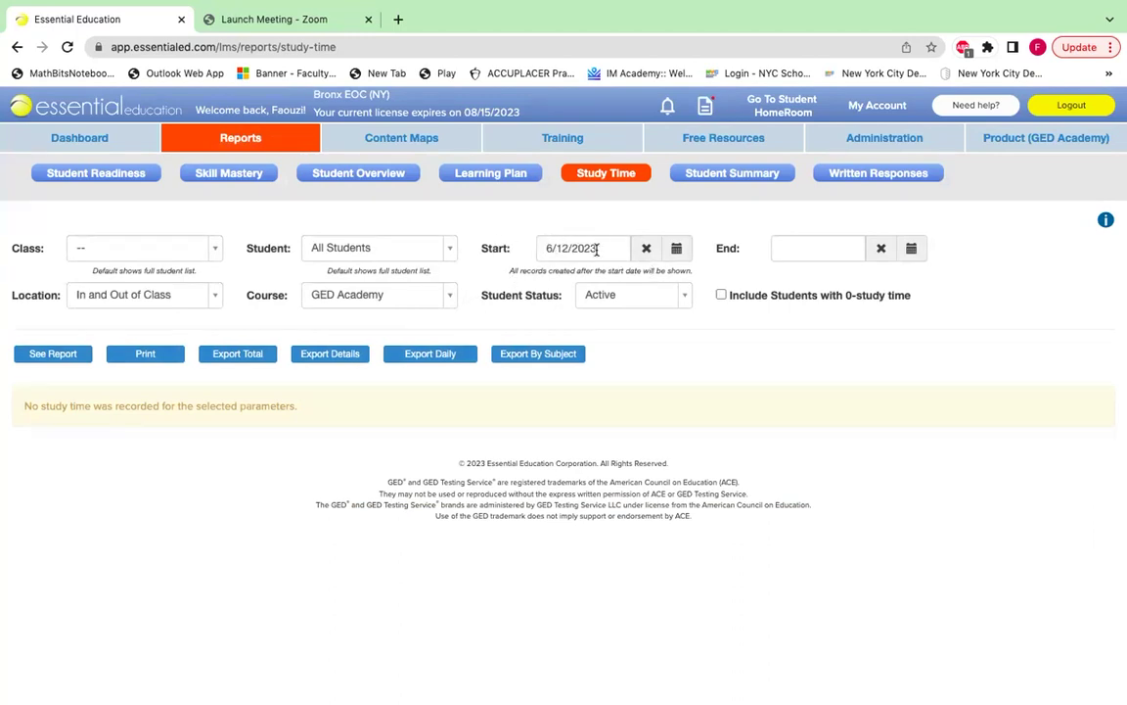
click(646, 251)
click(553, 248)
click(674, 250)
click(555, 281)
click(556, 281)
click(556, 281)
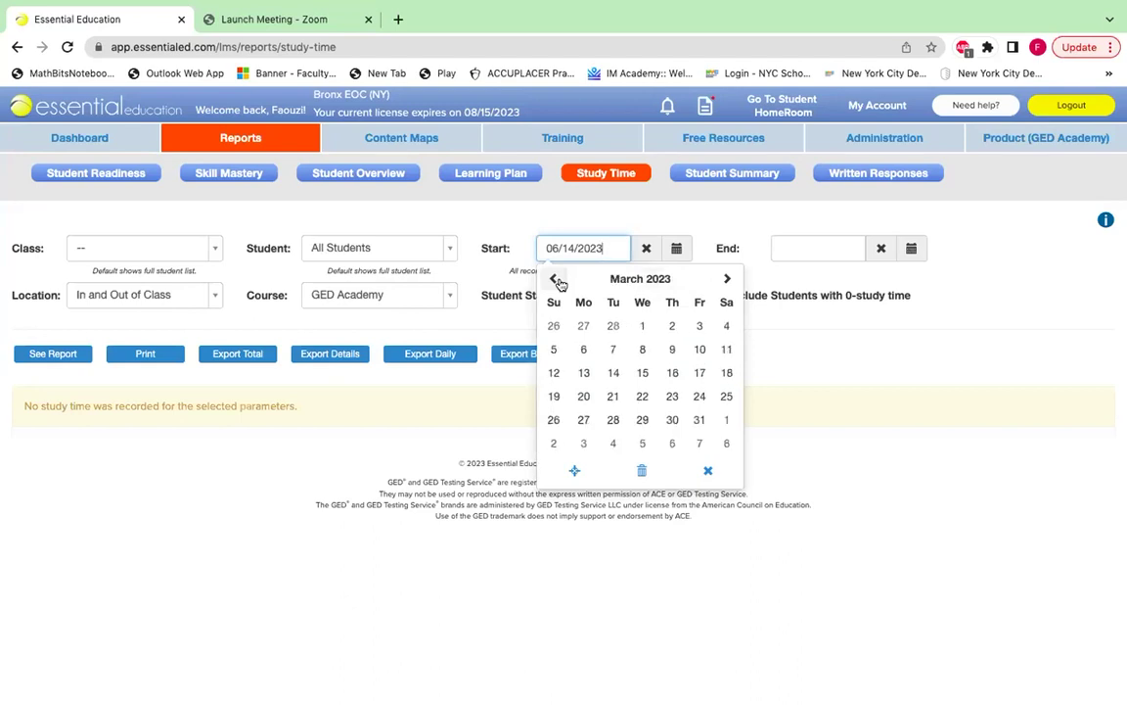
click(643, 373)
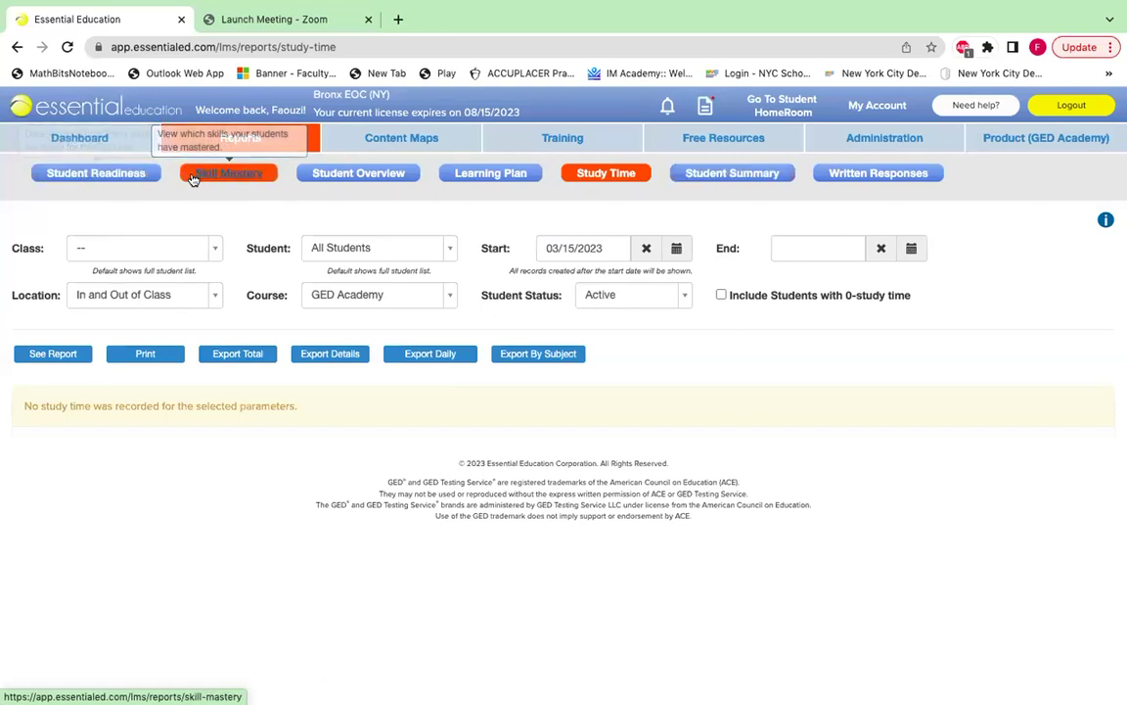
Step: Generate the Skill Mastery report for GED Mathematical Reasoning Targets and review the mastery level of each skill
click(227, 176)
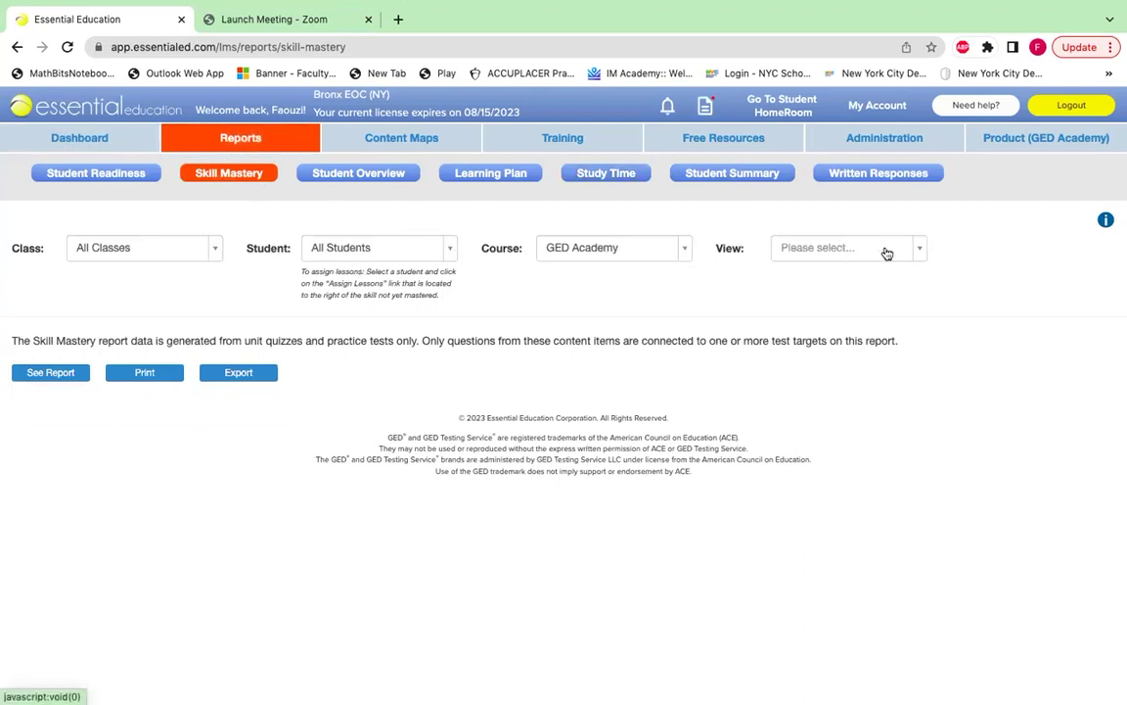
click(922, 251)
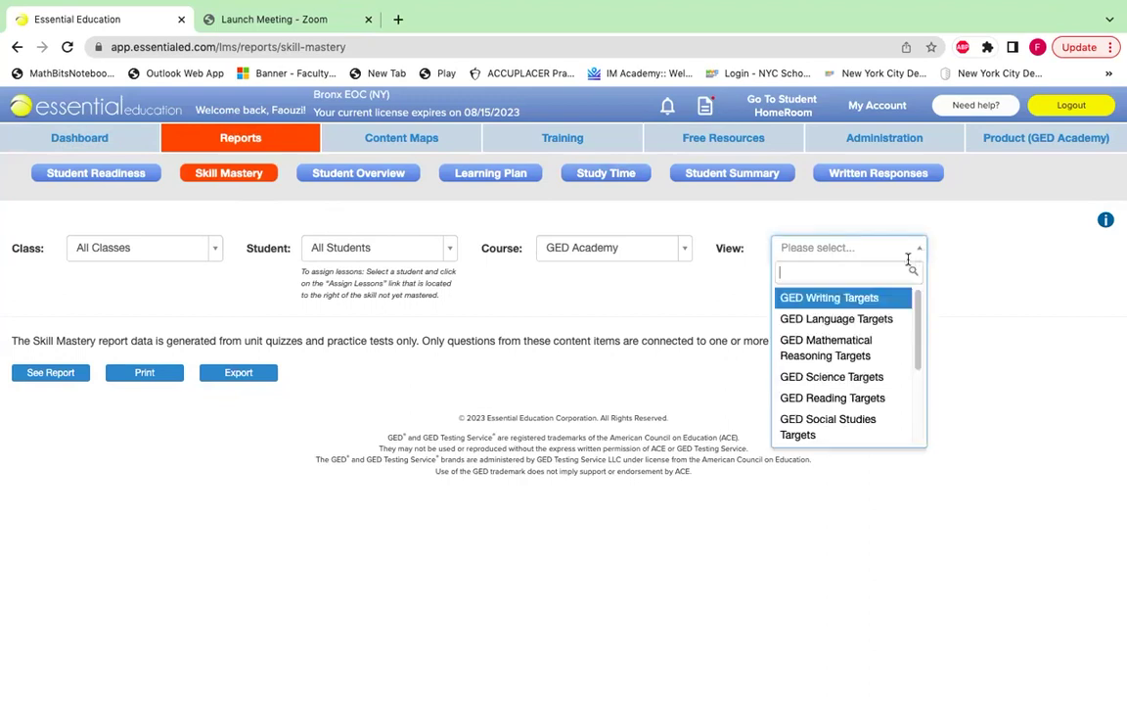
click(834, 351)
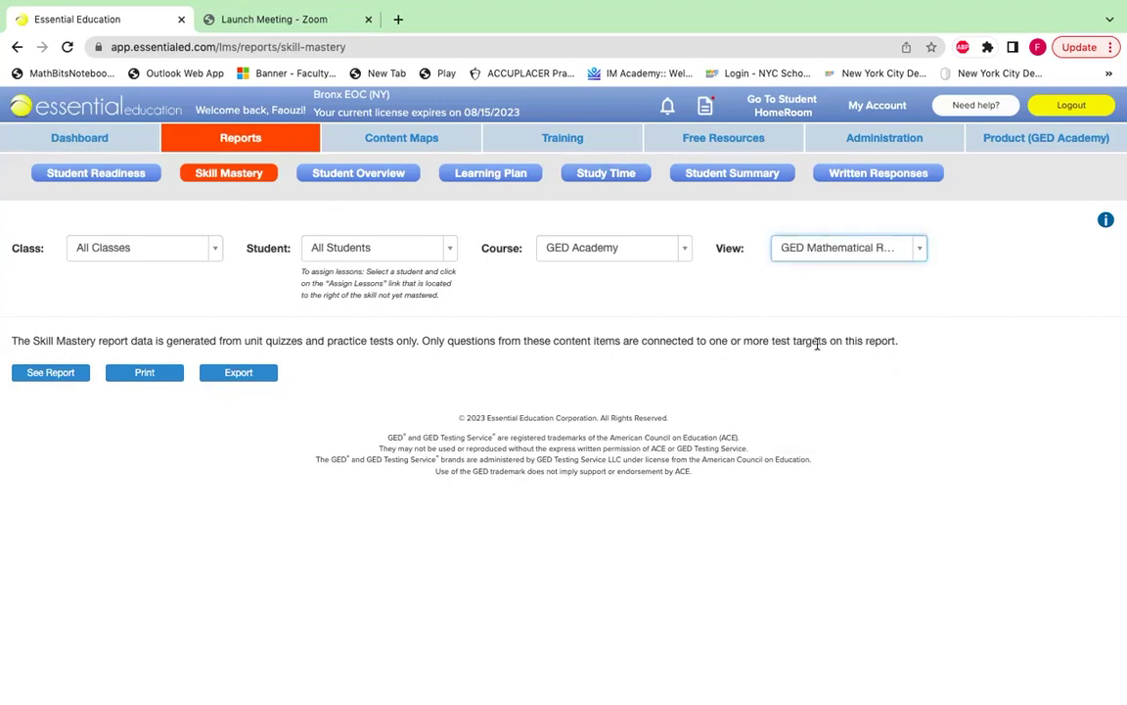
click(51, 376)
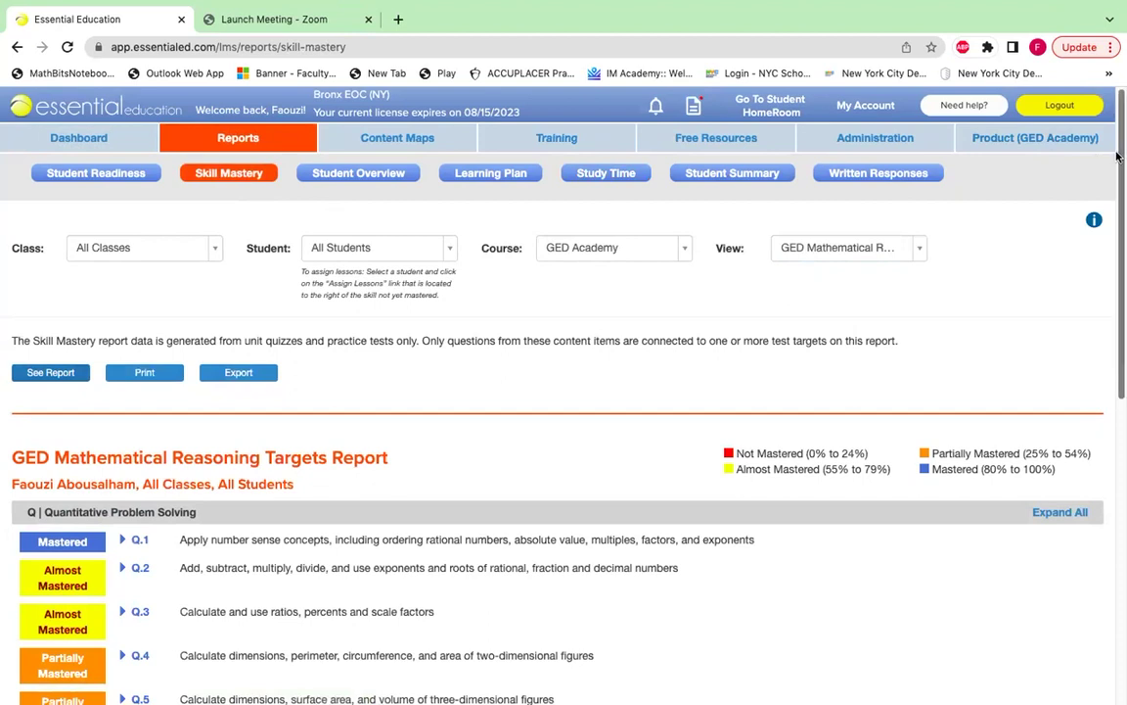
scroll(1118, 156, down, 5)
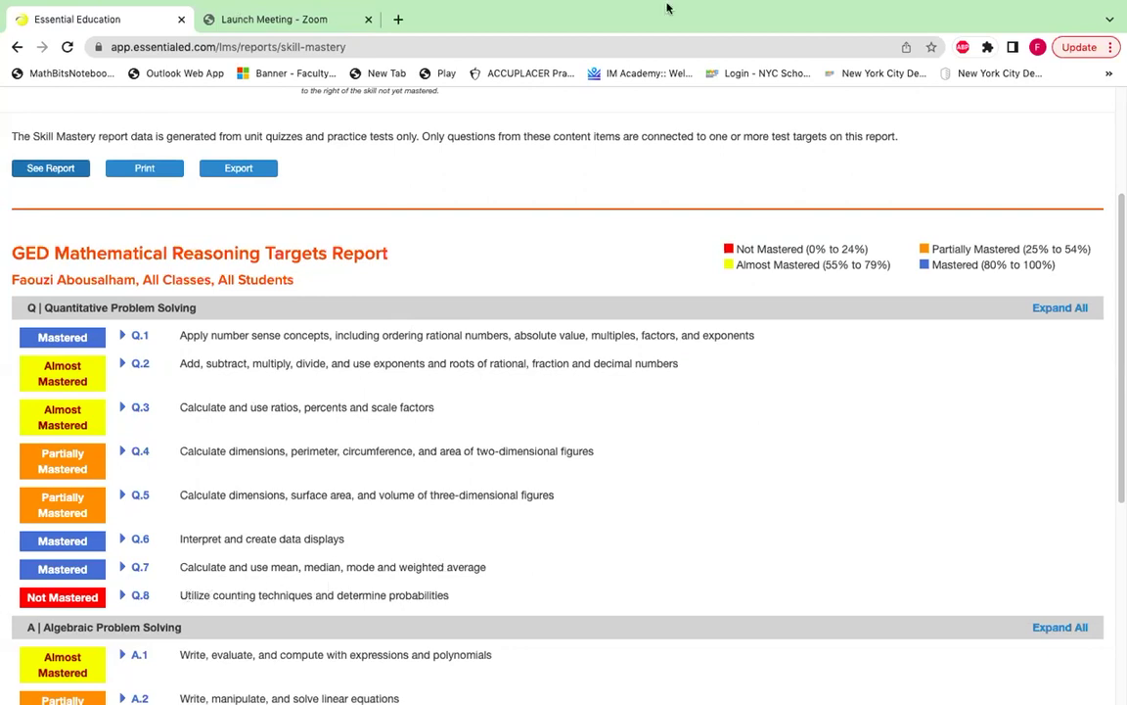
drag(1118, 203, 1117, 74)
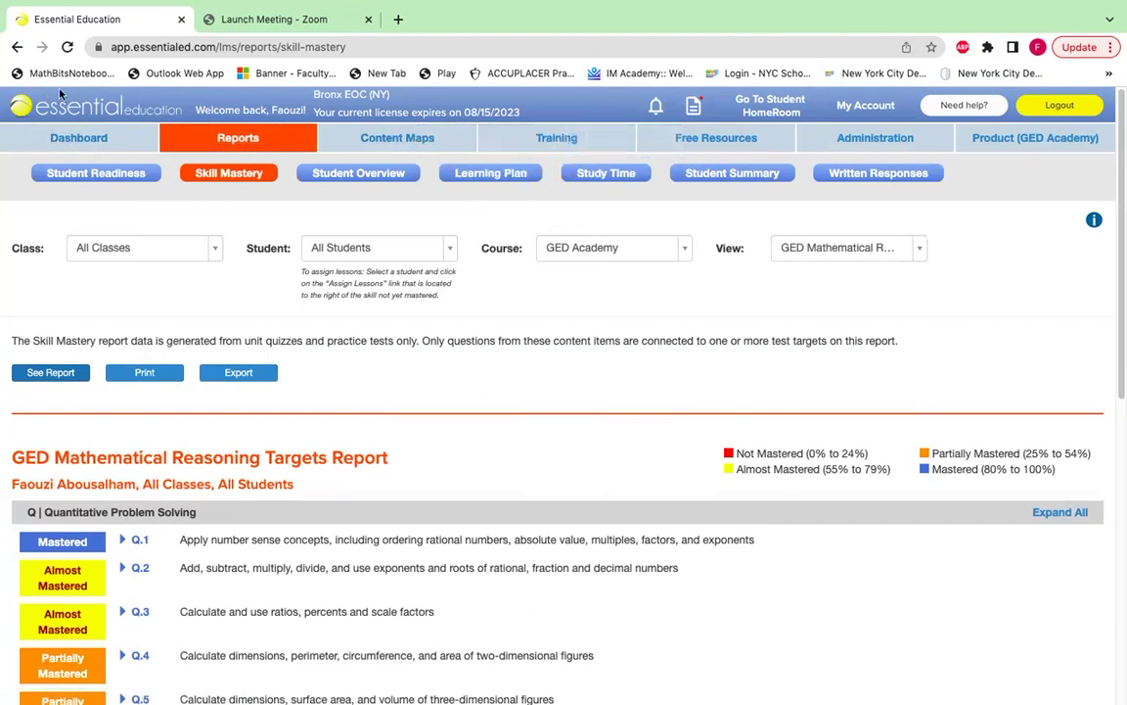
Step: Display the content map correlations of lessons and quizzes for GED Mathematical Reasoning Targets
click(390, 142)
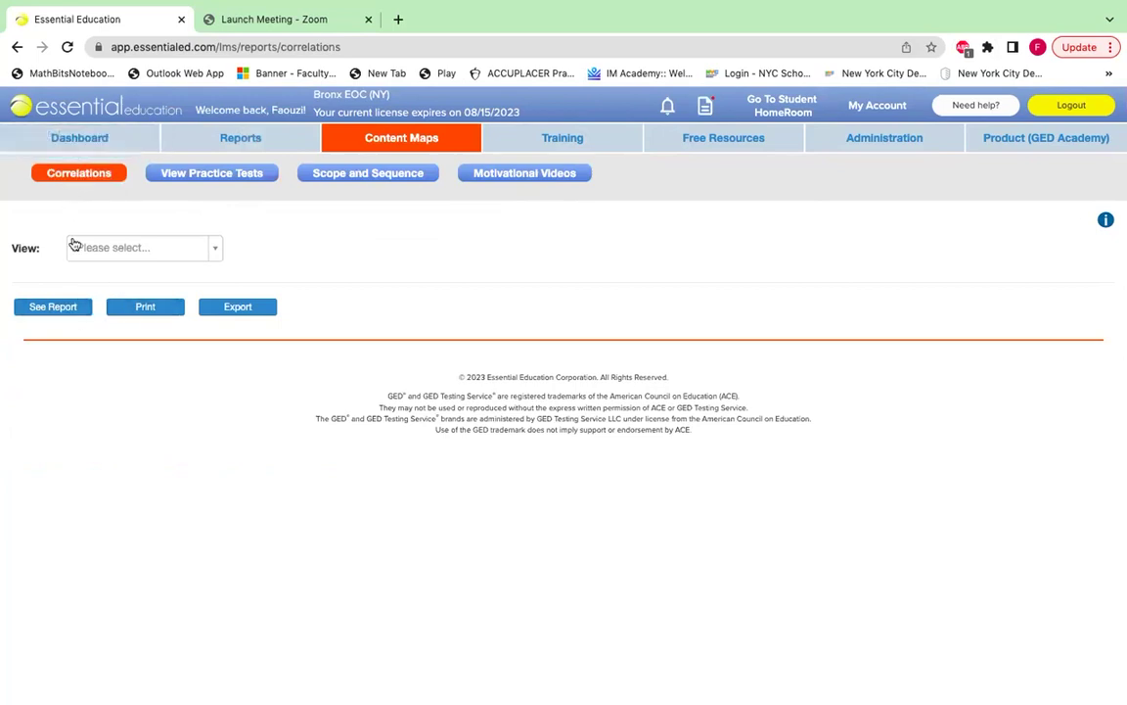
click(209, 248)
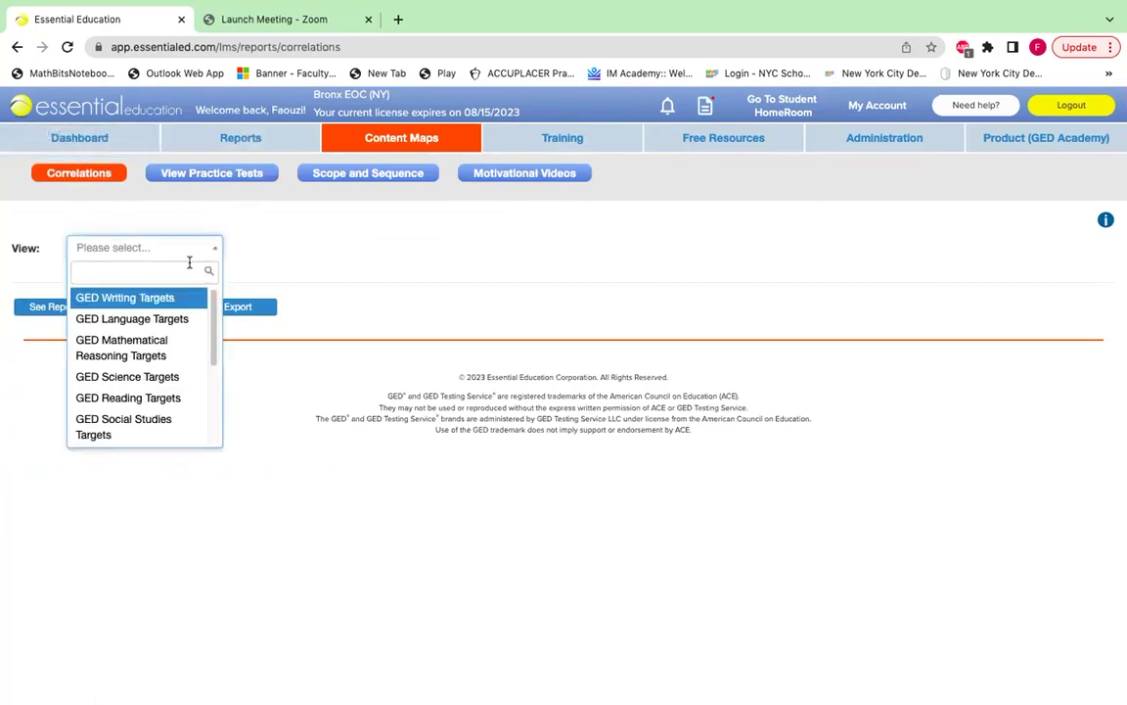
click(140, 347)
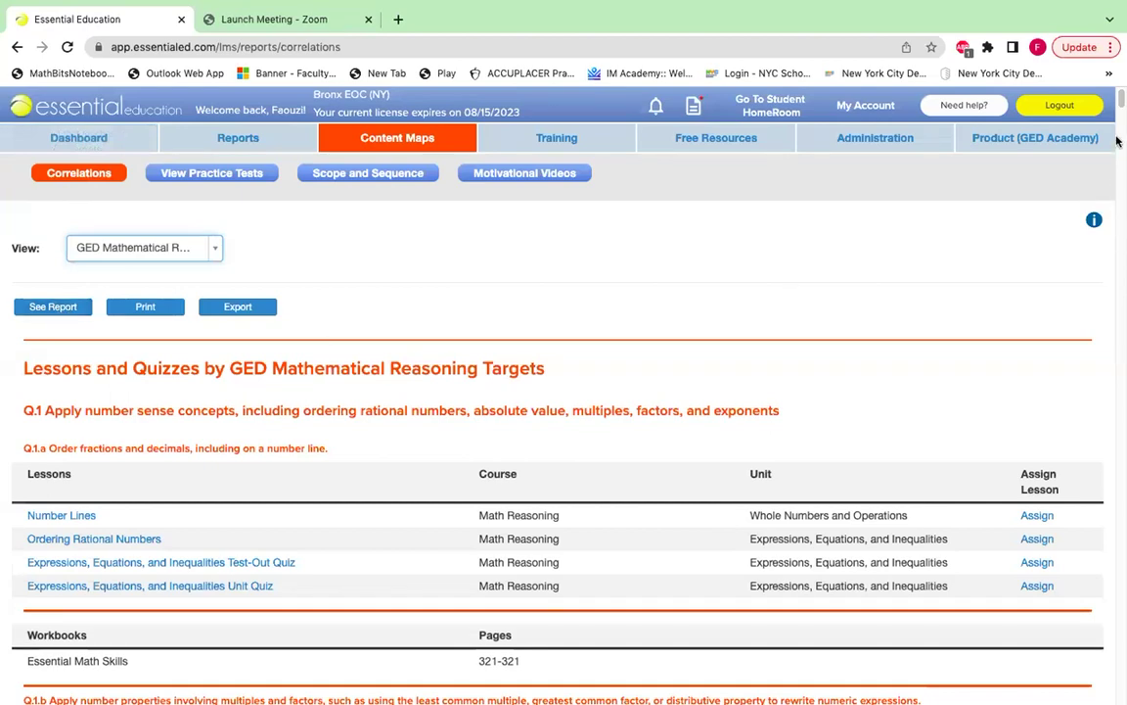
Step: Open the preview of the Simplifying Exponents lesson under target Q.2.b and pause its playback
mouse_move(1119, 102)
mouse_down()
mouse_move(1119, 235)
mouse_move(1119, 111)
mouse_up()
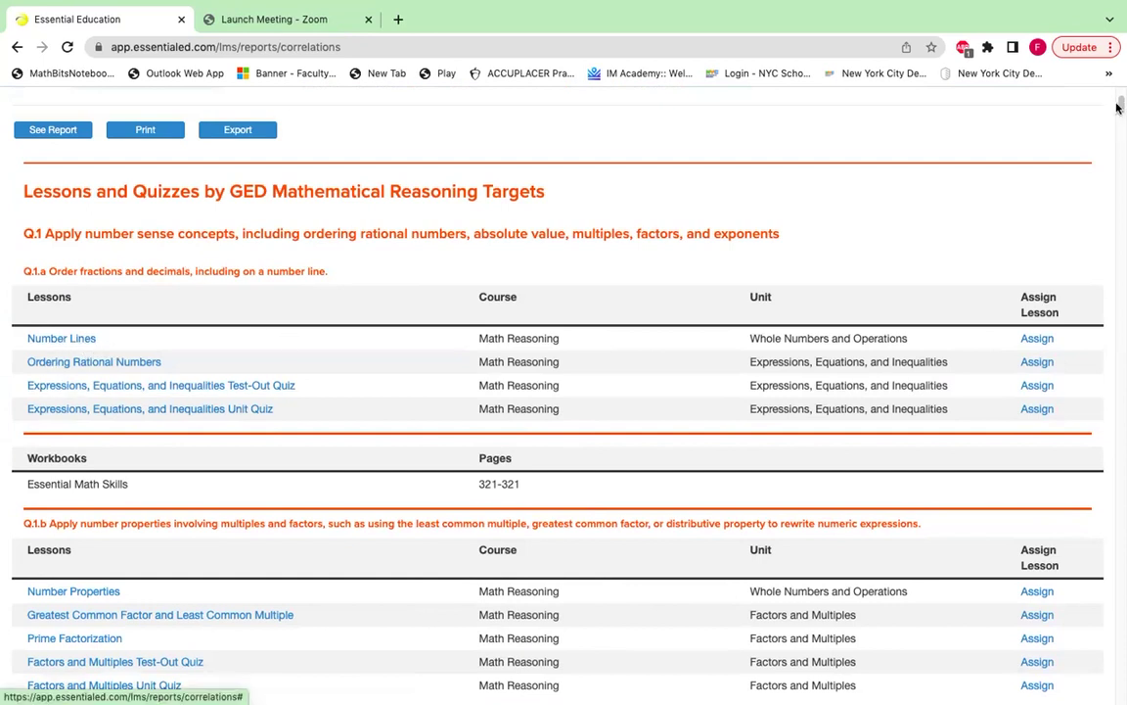
drag(1115, 111, 1120, 171)
scroll(1120, 134, down, 4)
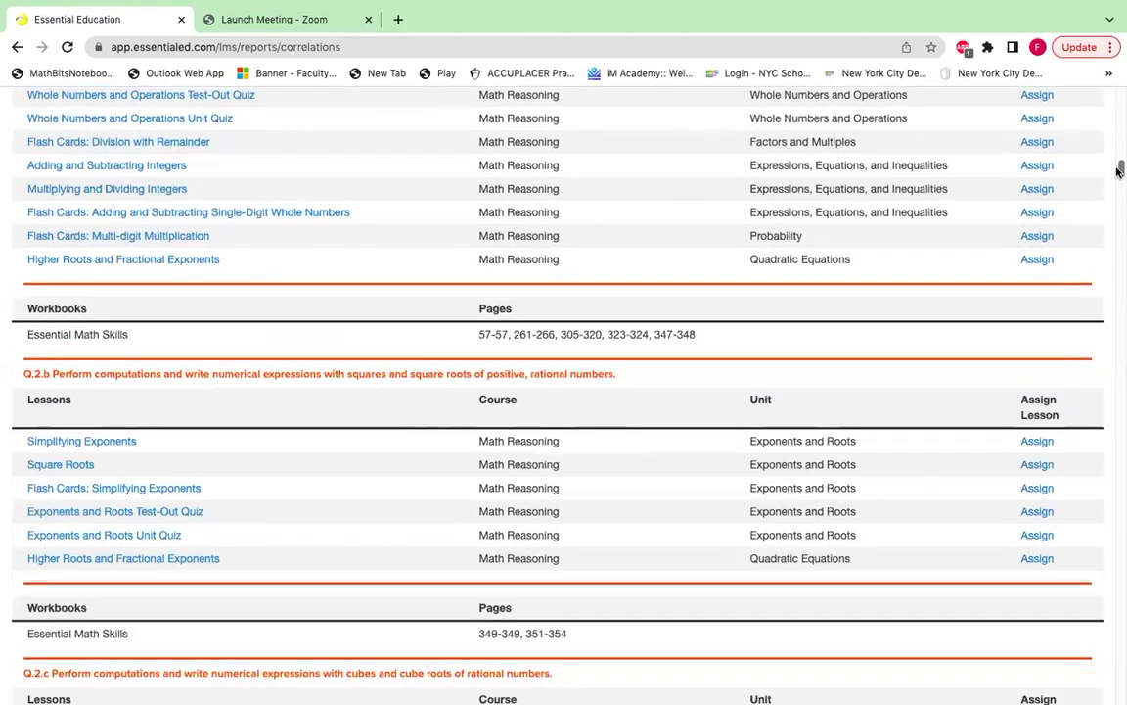
click(98, 444)
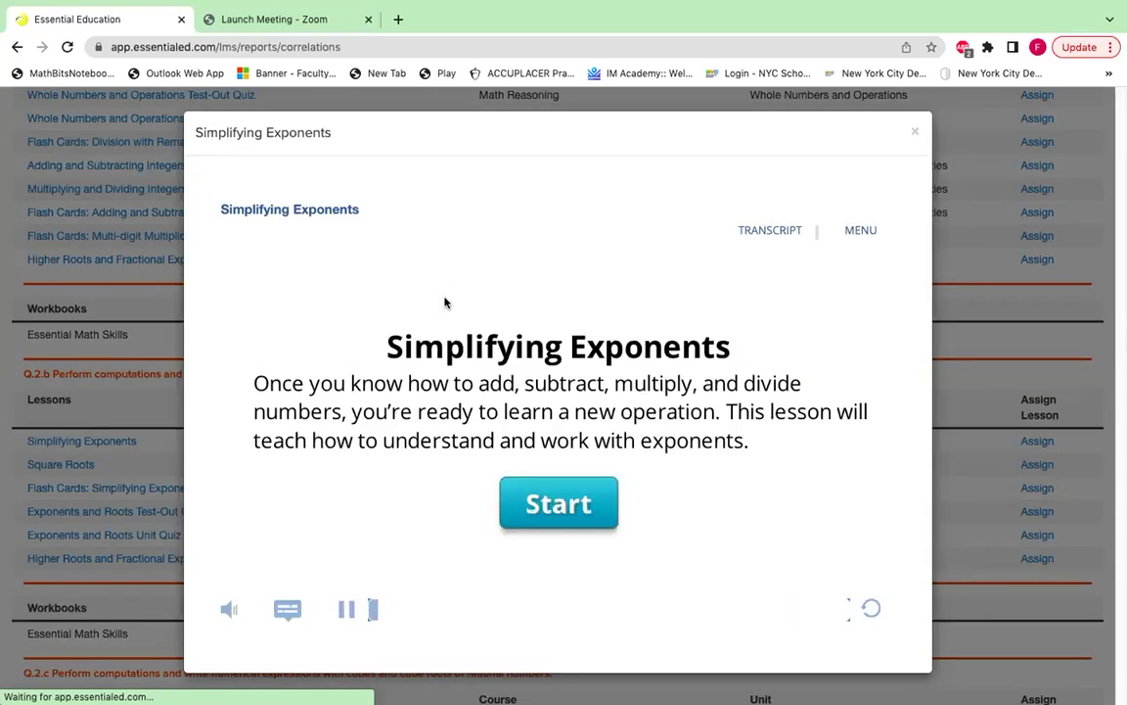
click(347, 609)
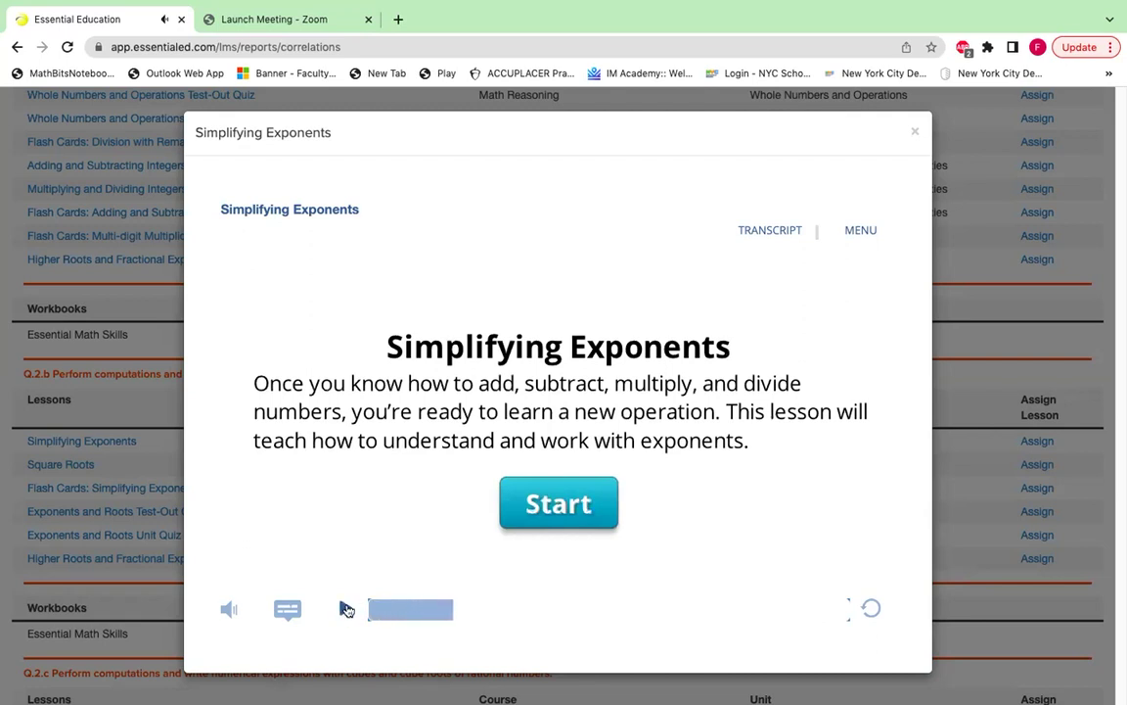
Step: Preview questions 1, 3 and 5 of the Simplifying Exponents lesson, and close the preview
click(861, 231)
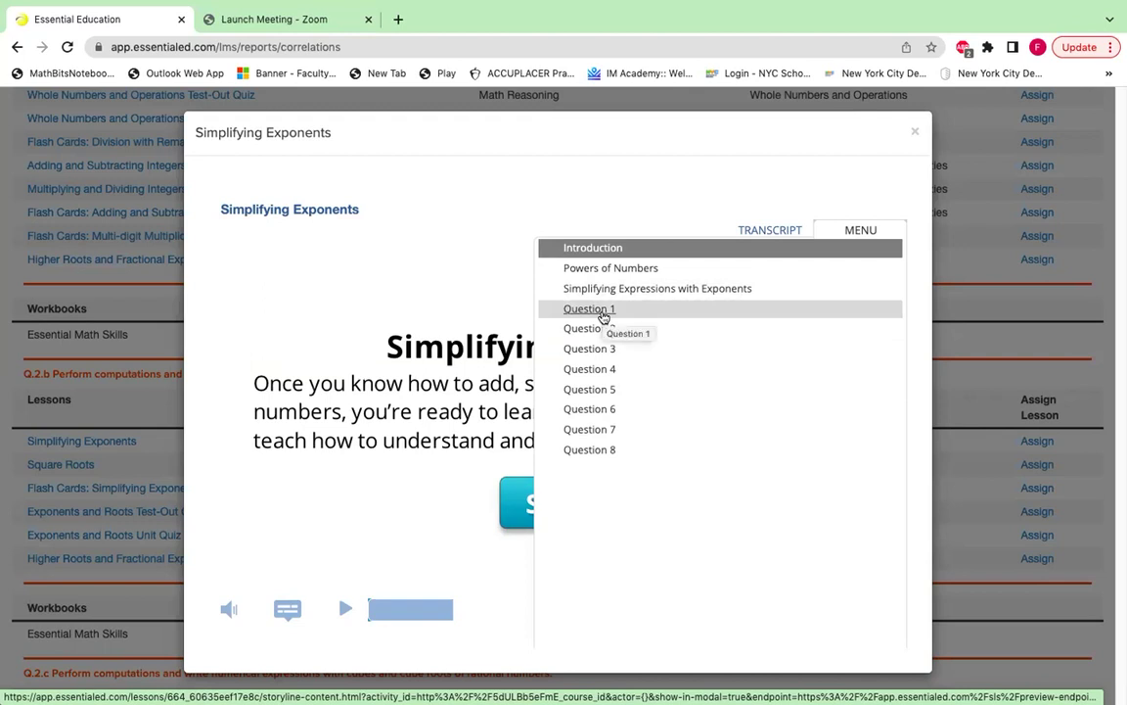
click(592, 309)
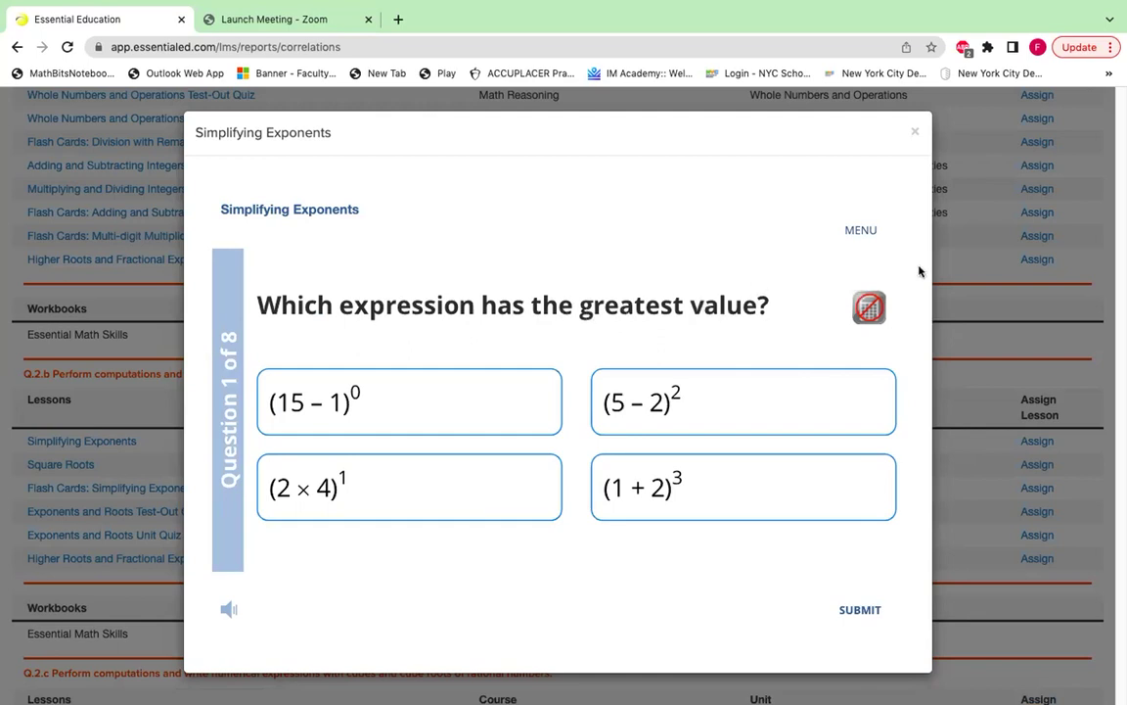
click(864, 231)
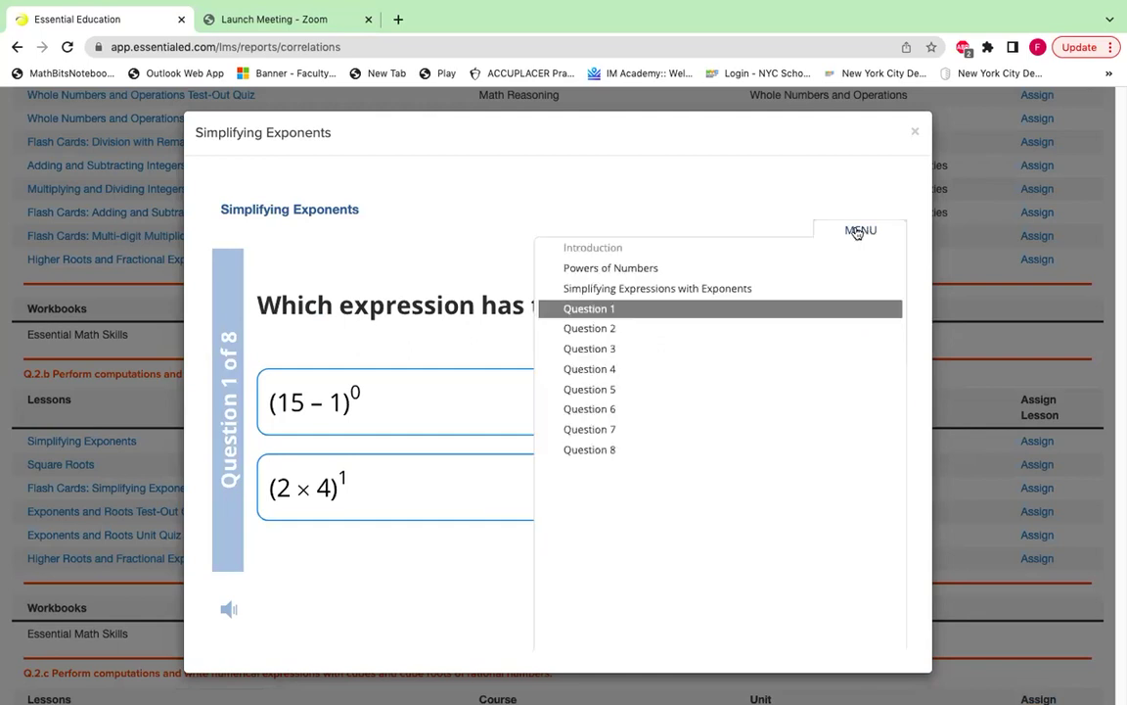
click(587, 349)
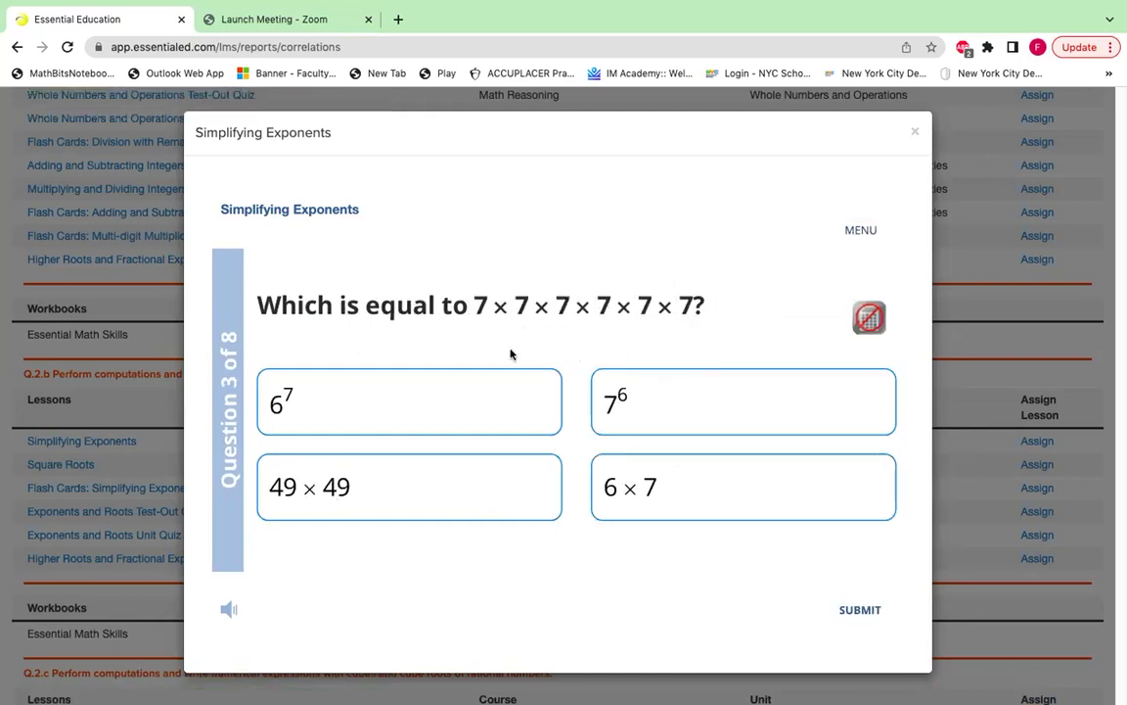
click(847, 233)
click(571, 392)
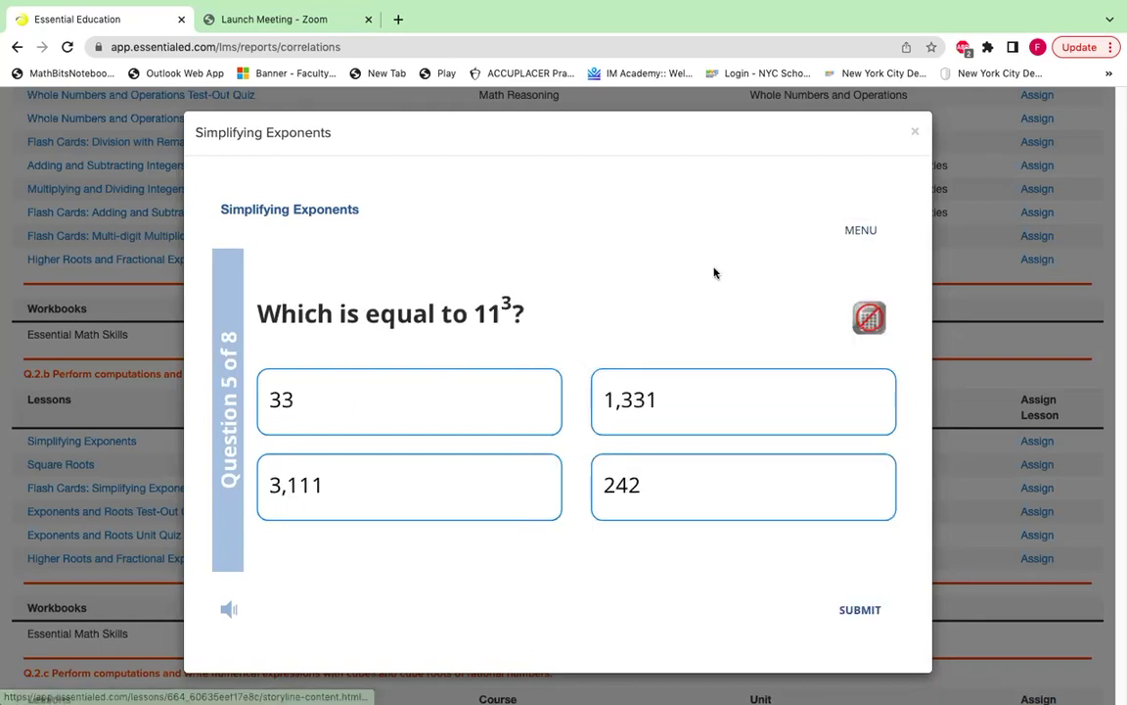
click(916, 135)
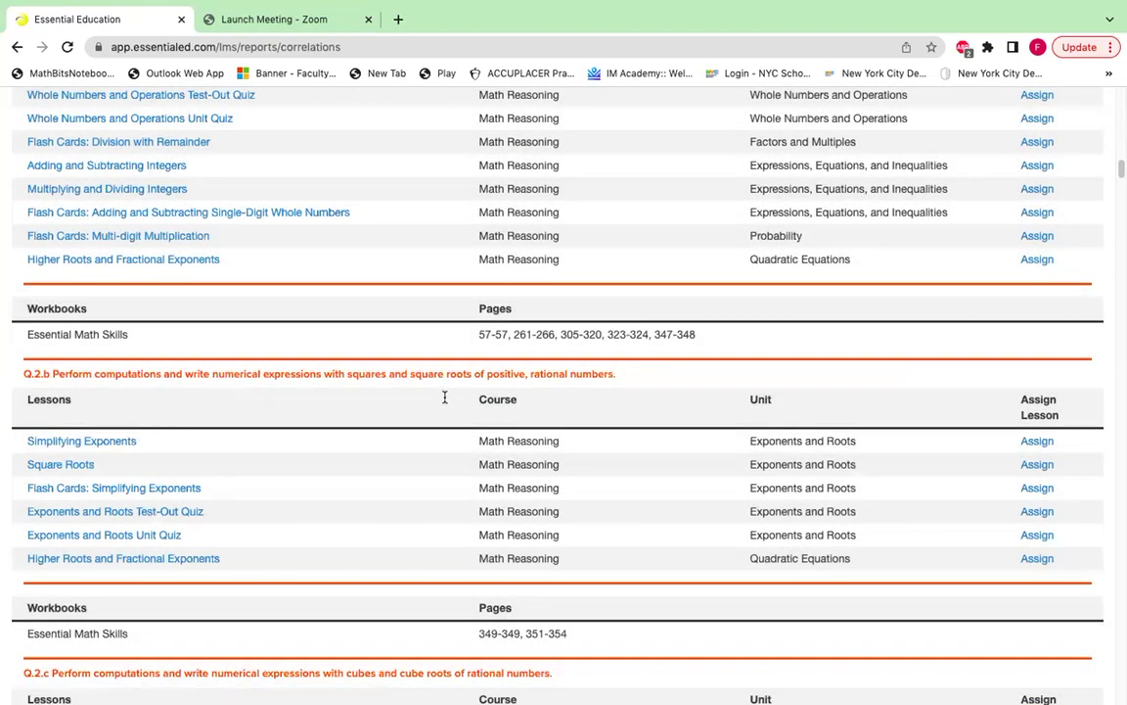
Step: Assign the Simplifying Exponents lesson under target Q.2.b to the entire GED Math class and close the assignment dialog
click(1043, 440)
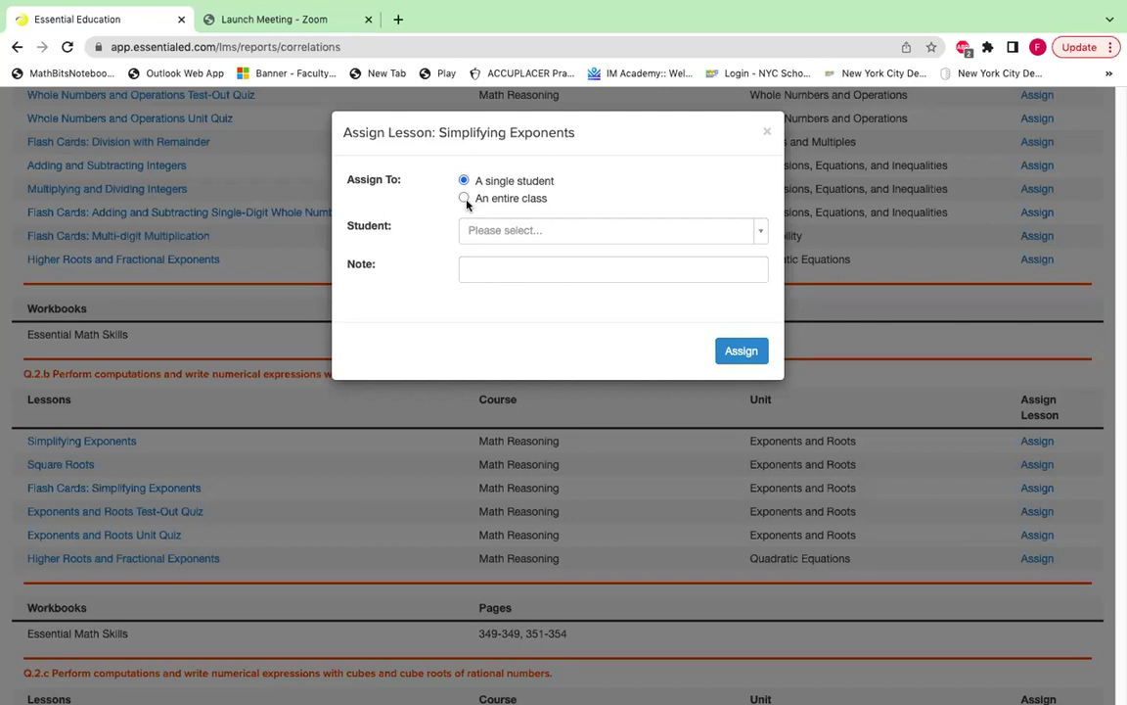
click(464, 199)
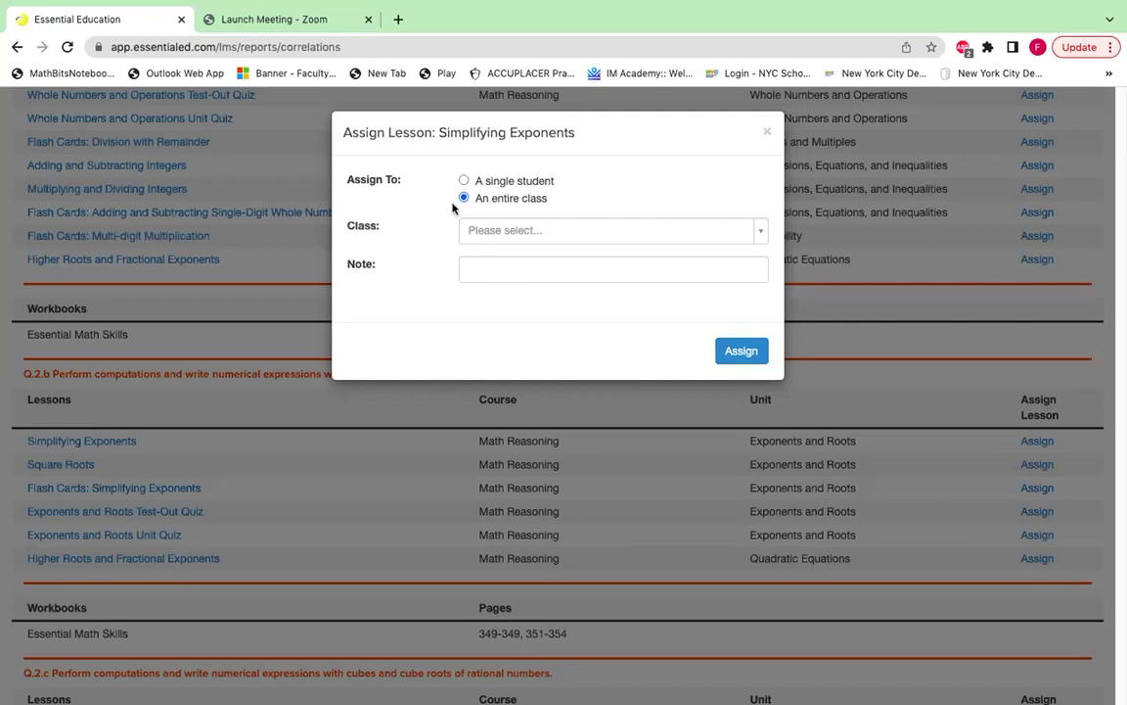
click(765, 235)
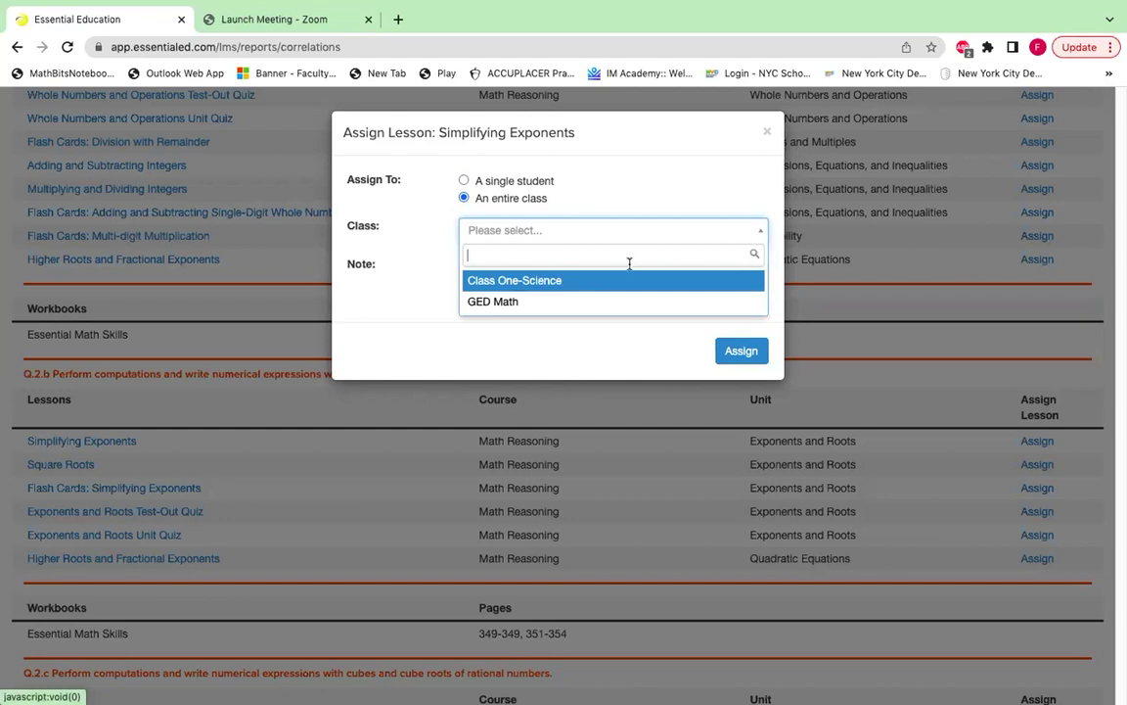
click(570, 302)
click(737, 350)
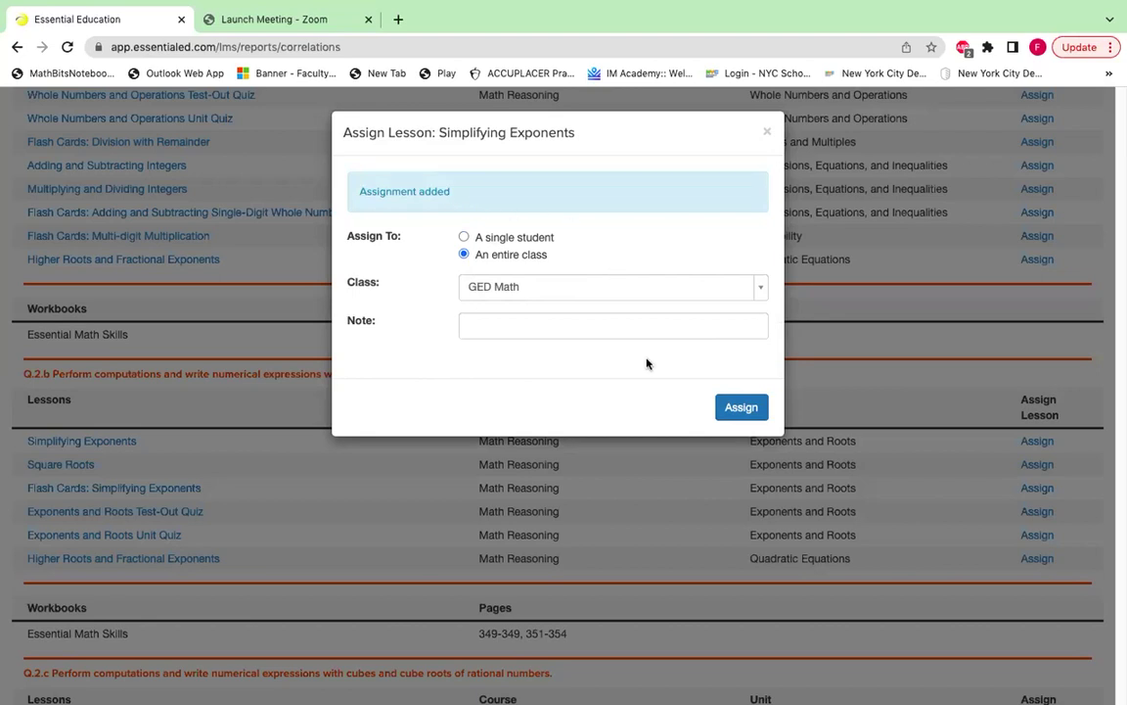
click(769, 136)
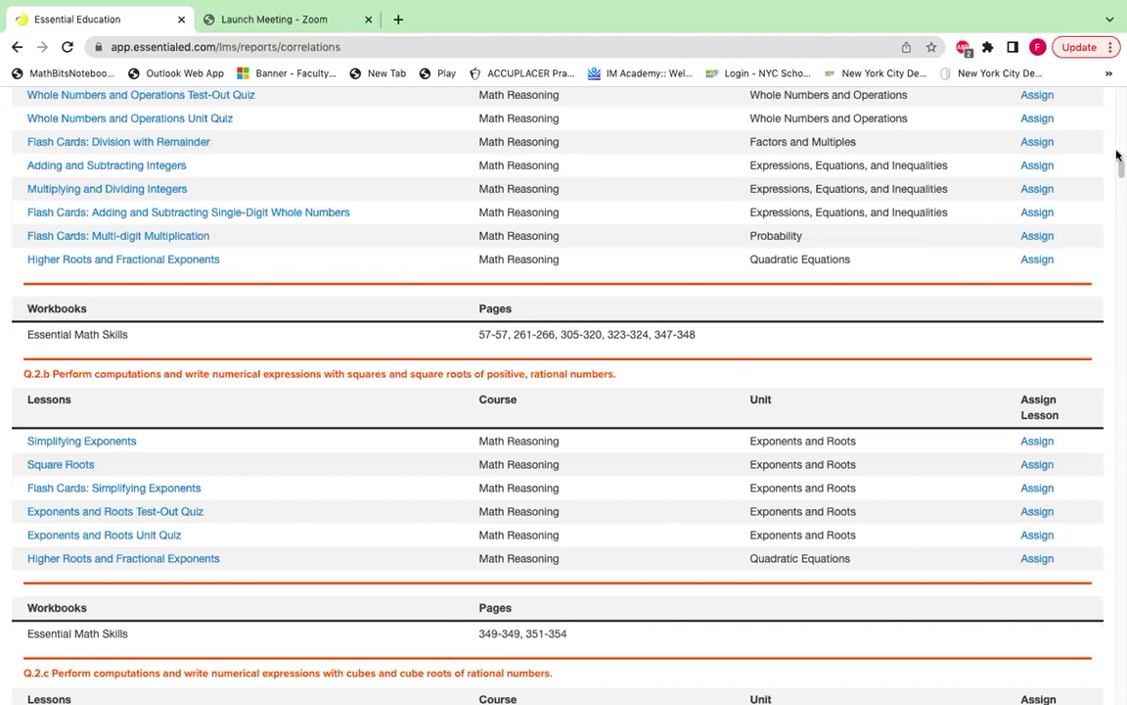
Step: Display the list of GED Academy practice tests and look through it to the math tests
drag(1119, 174, 1083, 40)
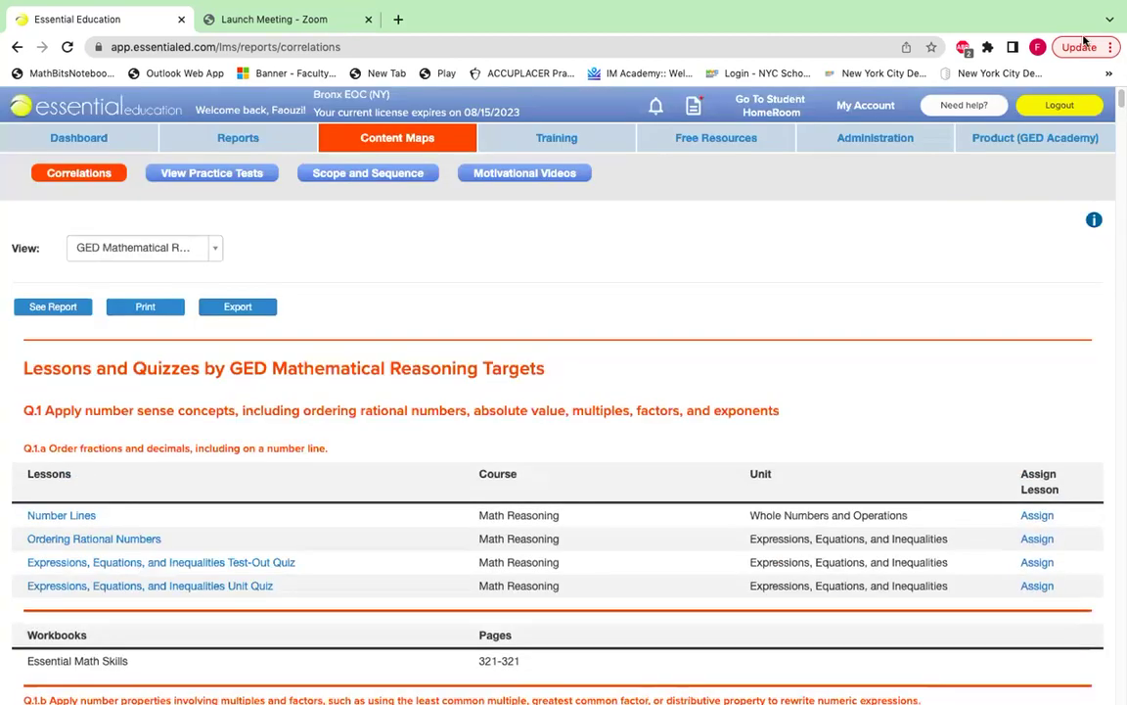
click(208, 177)
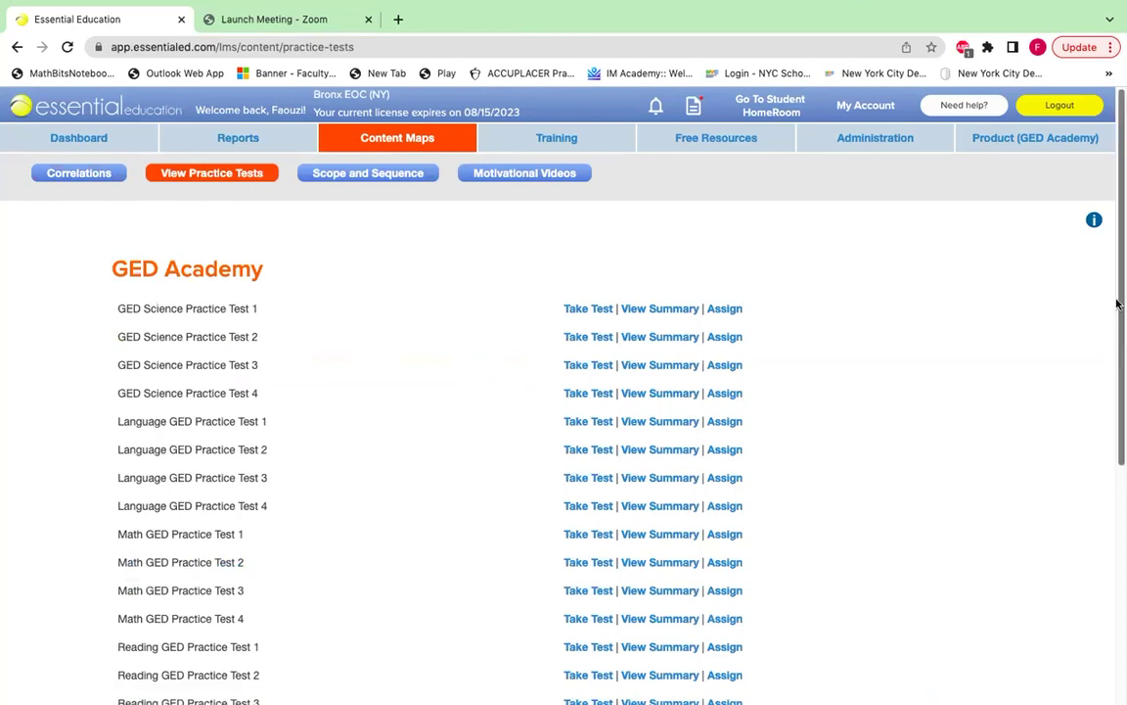
drag(1118, 306, 1118, 335)
scroll(1118, 335, down, 2)
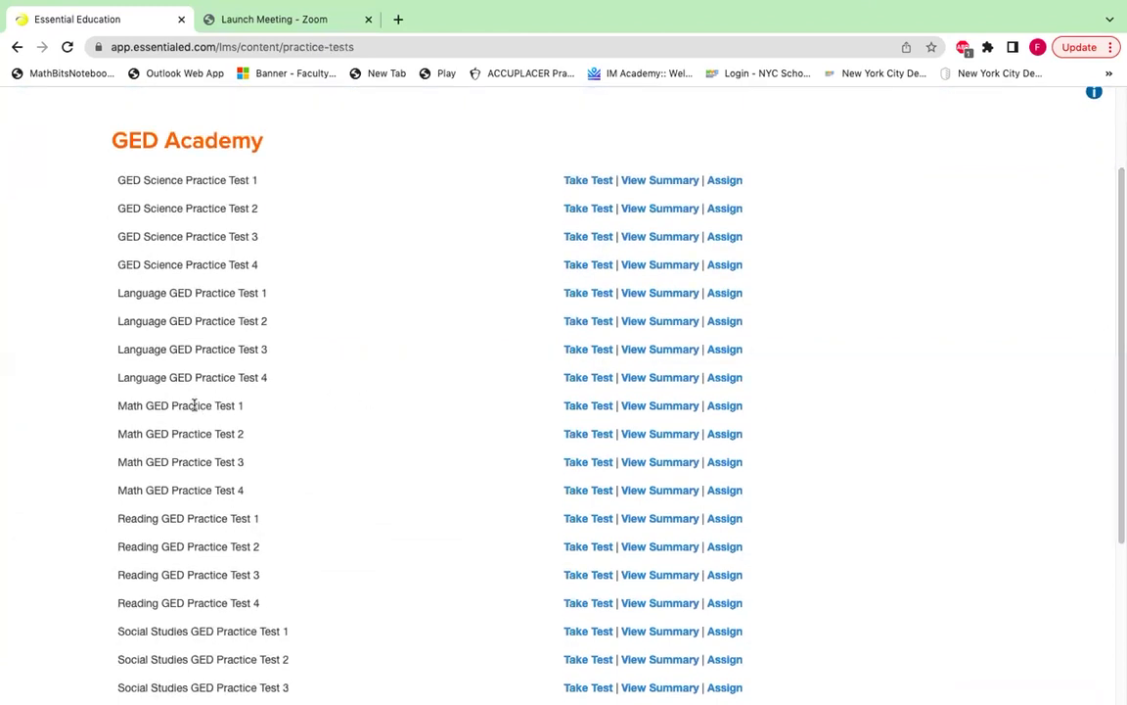
Step: View the summary of Math GED Practice Test 1 and the answer explanation for question 1, and close both
click(658, 407)
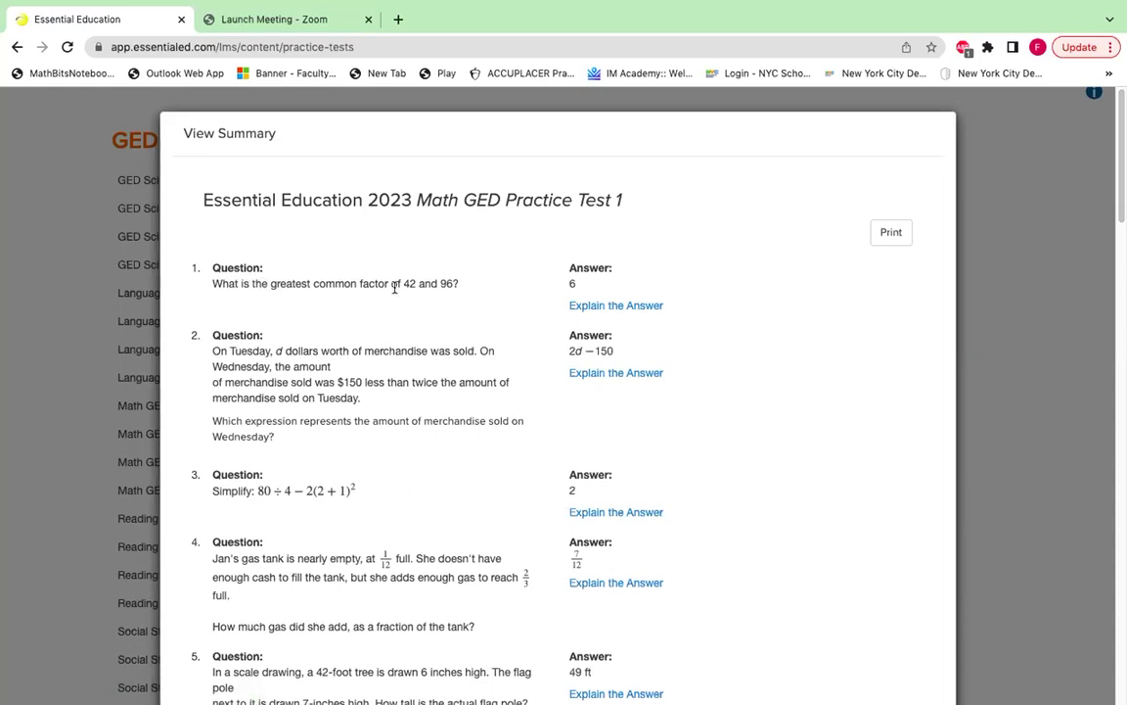
click(596, 307)
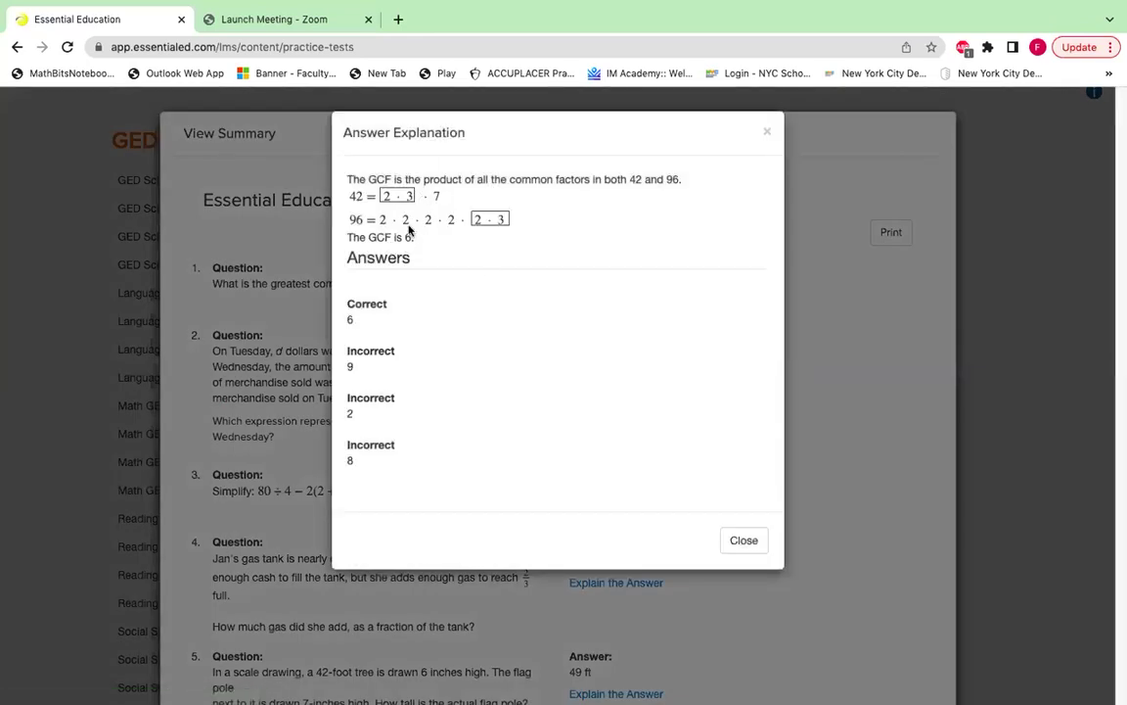
click(755, 540)
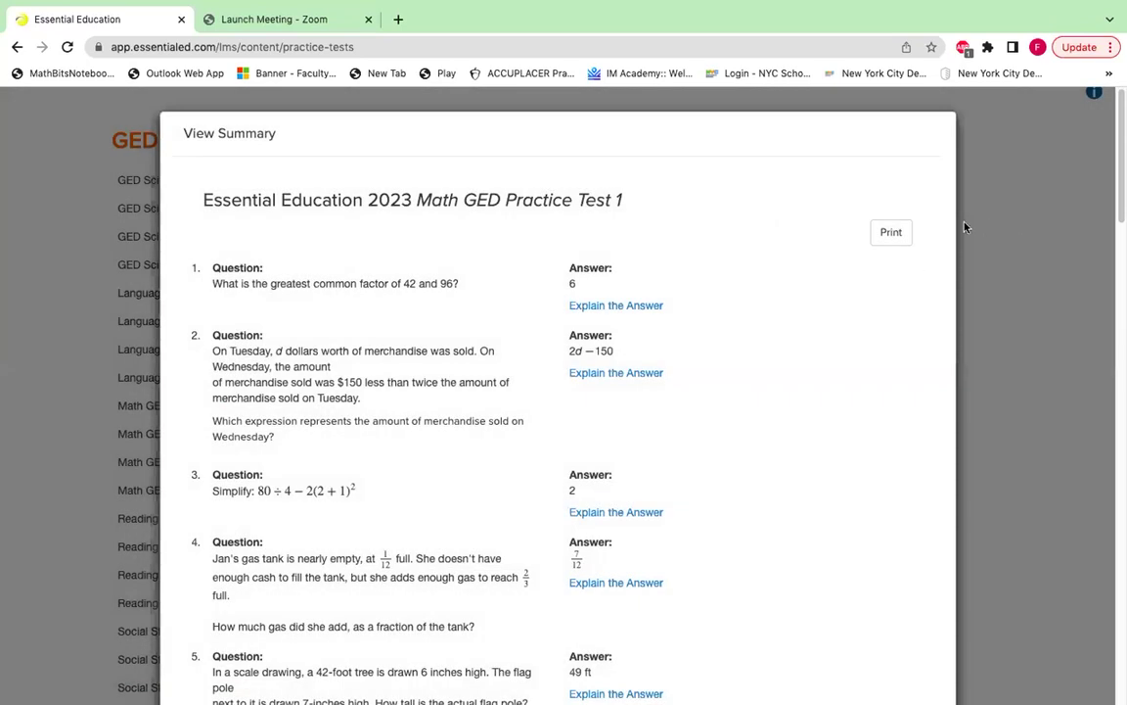
click(981, 157)
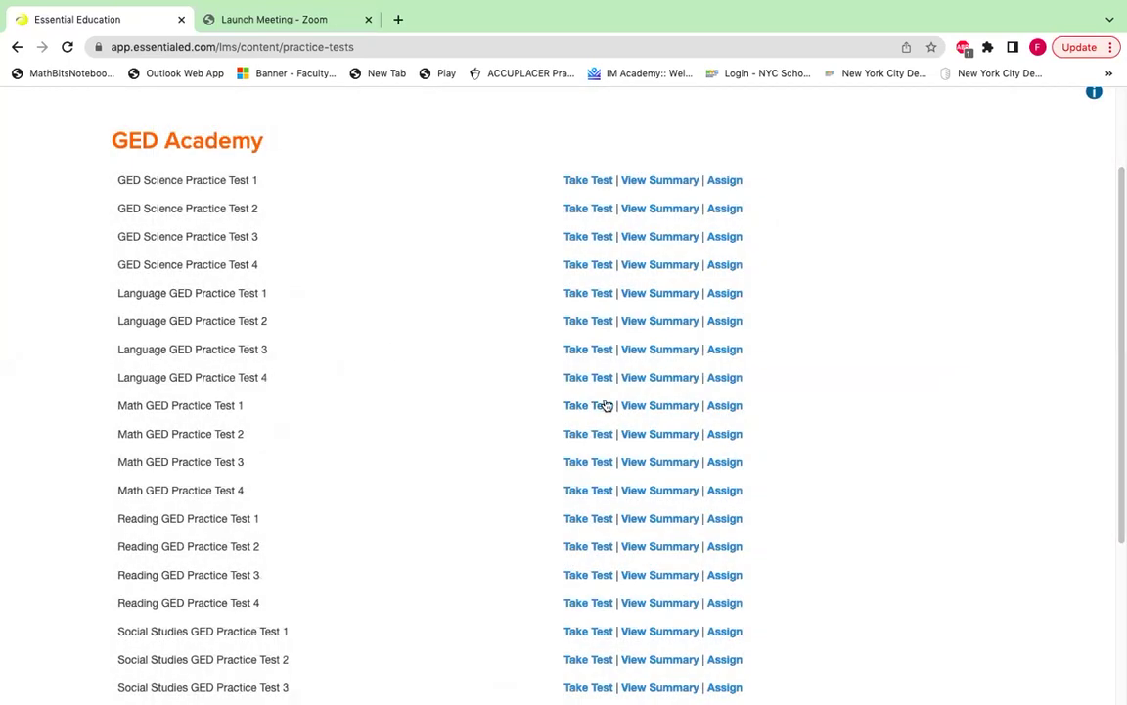
Step: Open the assignment options for Math GED Practice Test 1 and close them without assigning the test
click(724, 408)
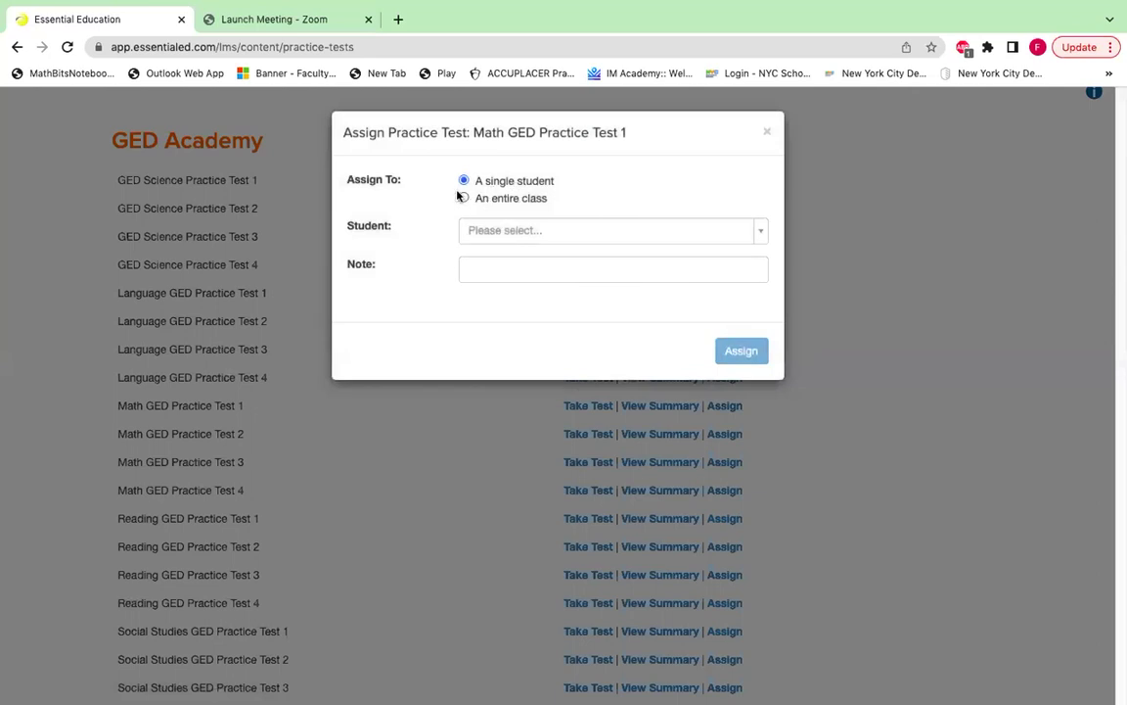
click(767, 133)
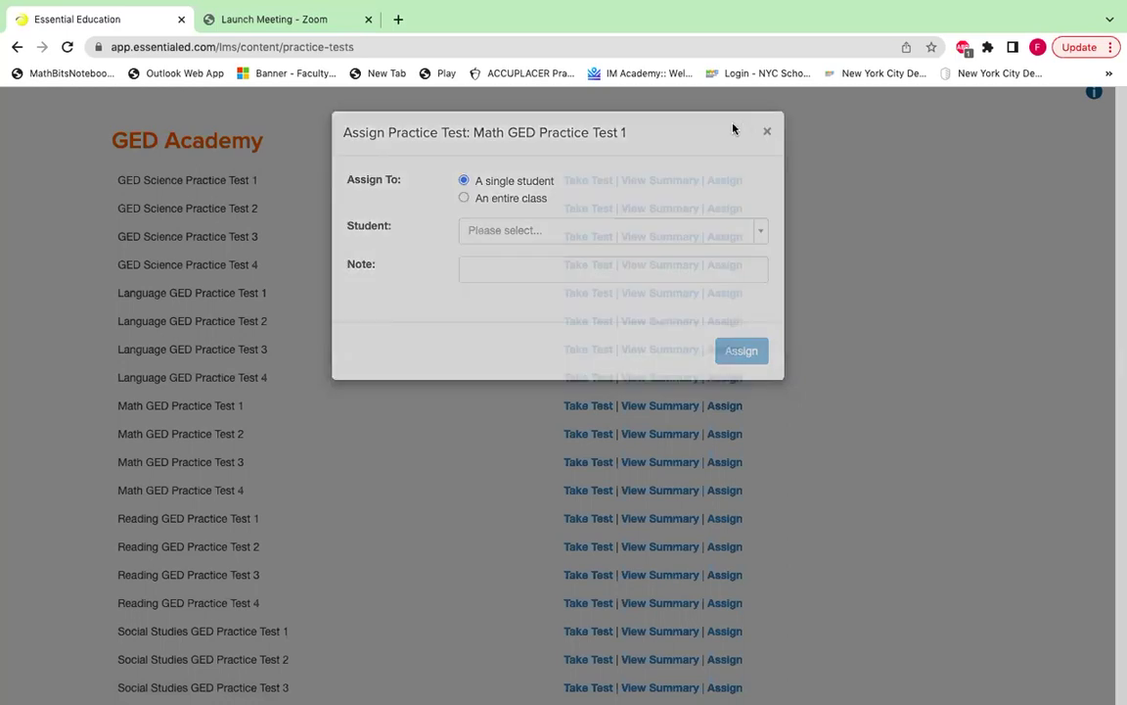
Step: Go to the Student HomeRoom and review the Math Reasoning learning plan, mastery, study time and tutorial video sections
scroll(1118, 104, up, 2)
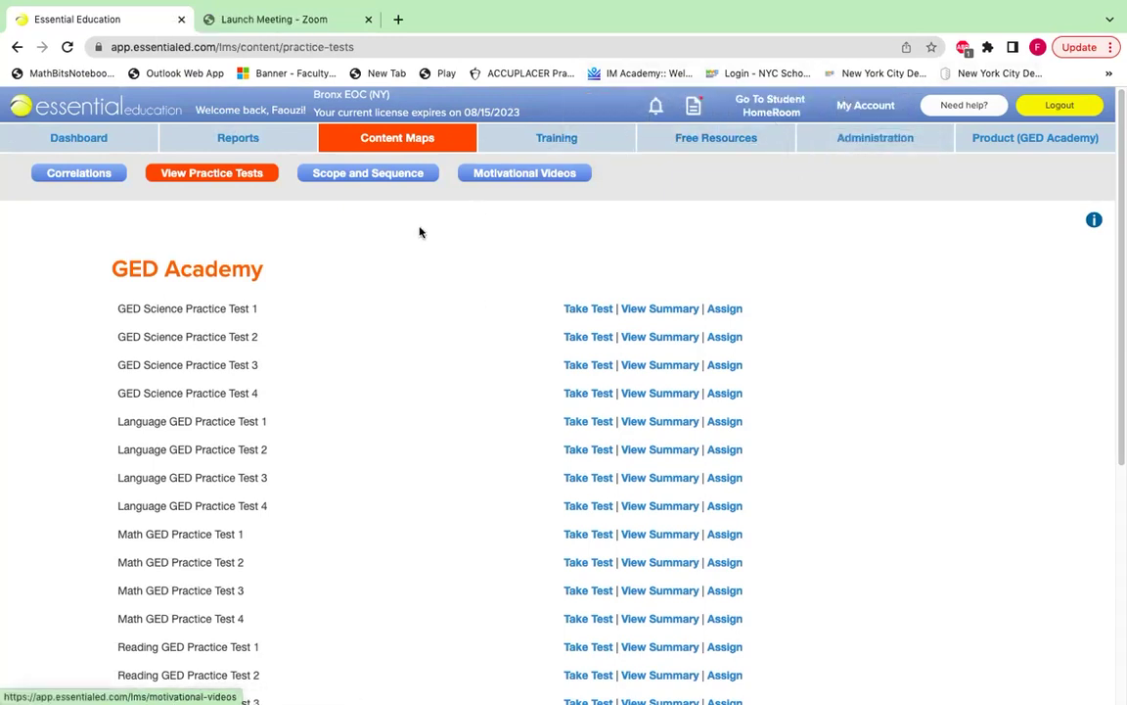
click(770, 109)
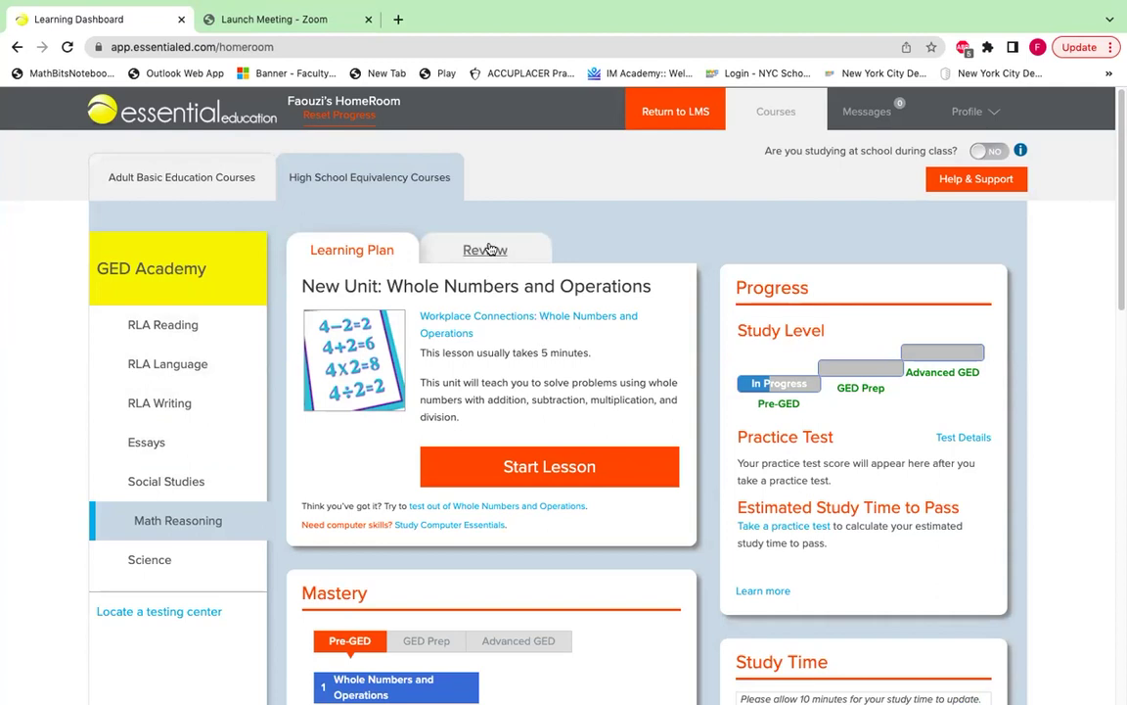
drag(1117, 253, 1117, 346)
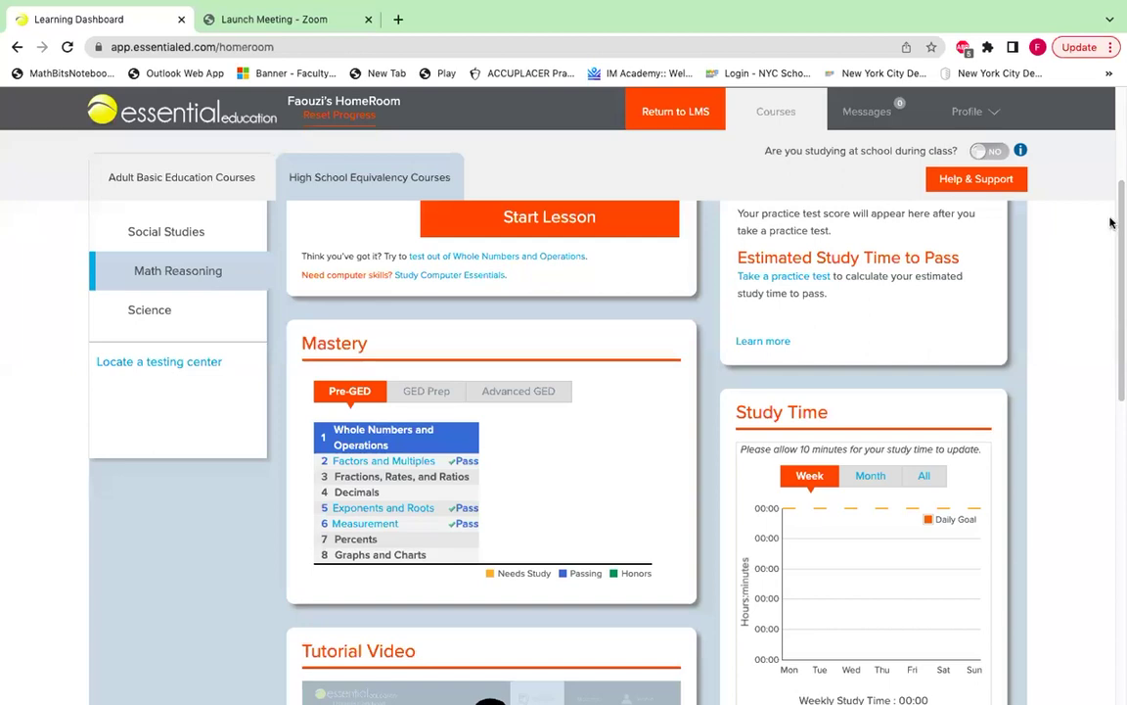
drag(1119, 229, 1116, 359)
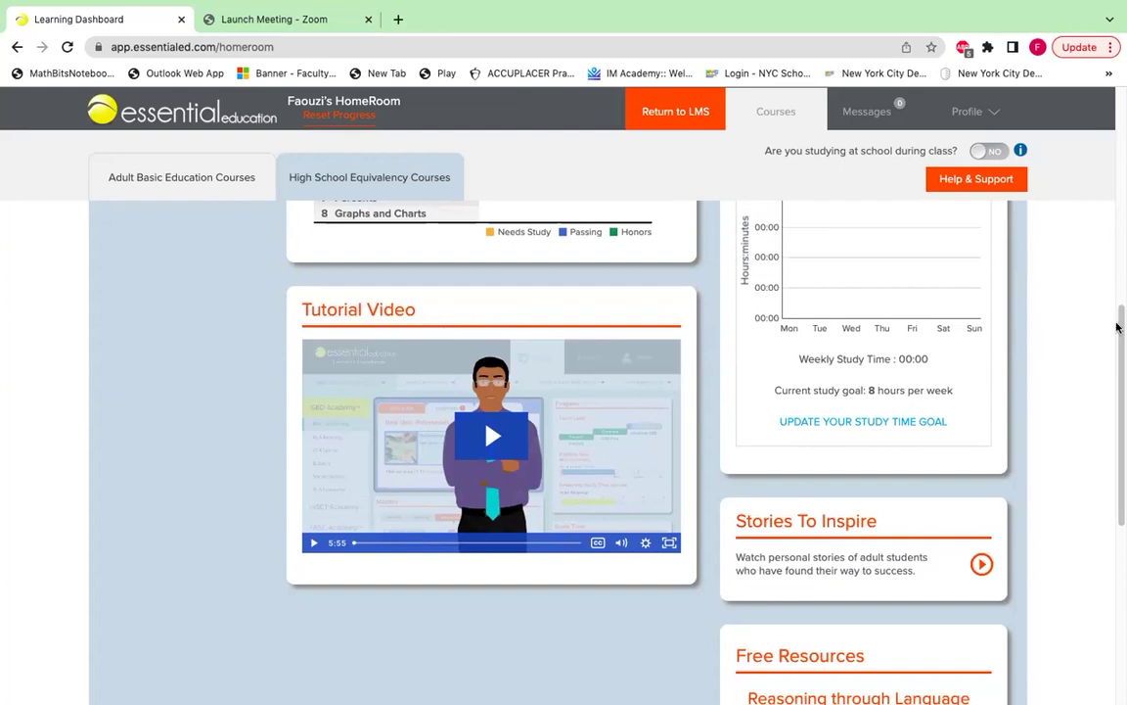
drag(1117, 327, 1065, 89)
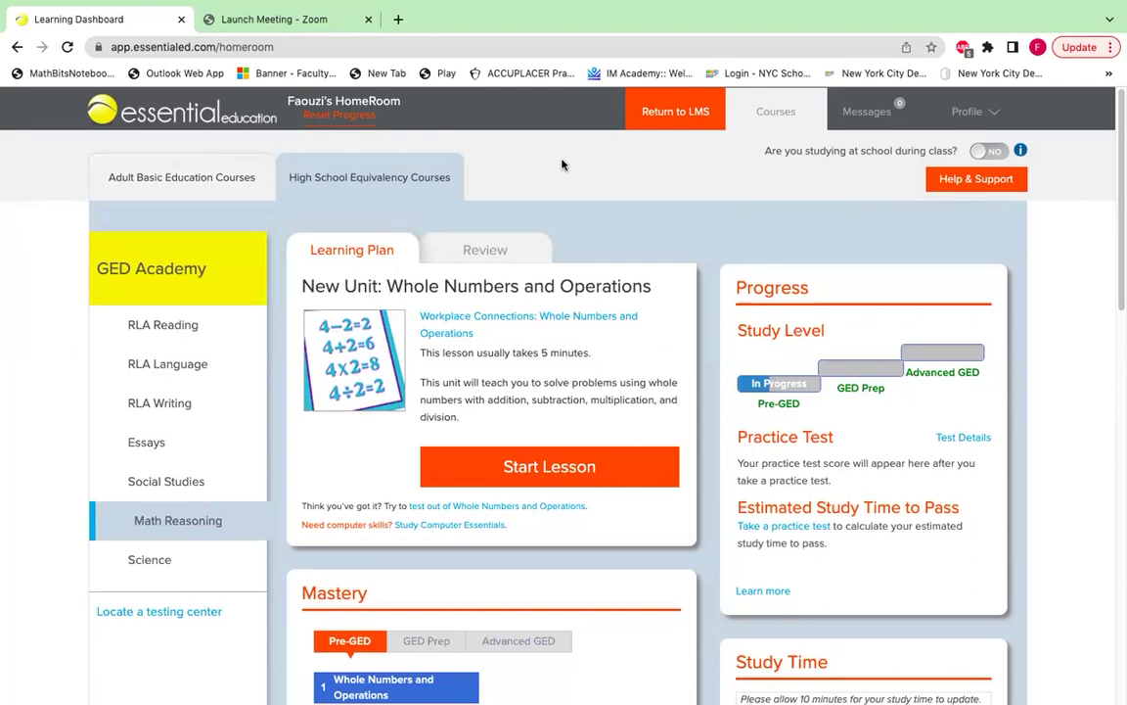